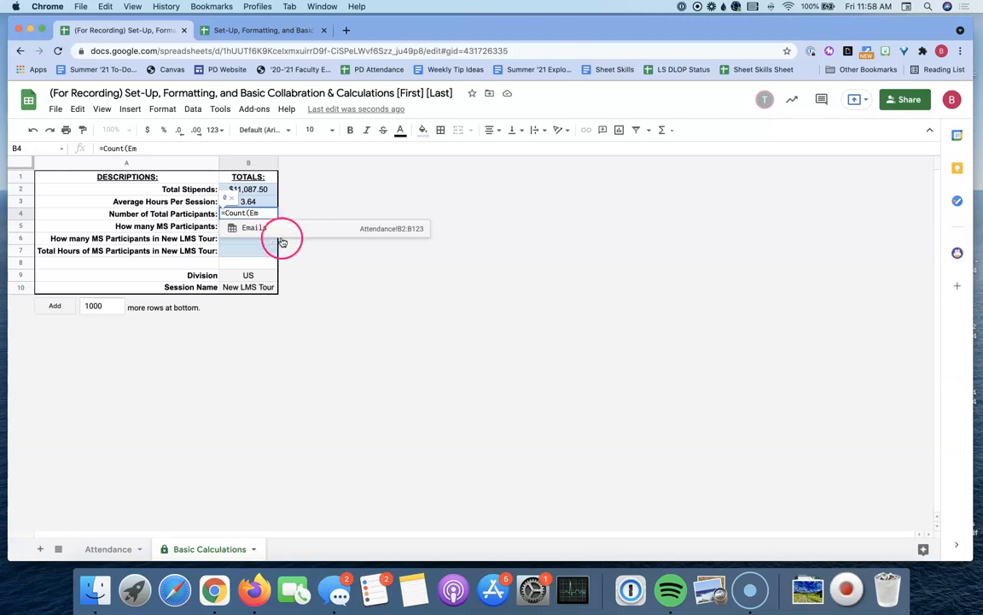
Step: Complete the Number of Total Participants formula in B4 as =Count(Emails), using the Emails named range
{"action": "left_click", "coordinate": [256, 228]}
{"action": "key", "text": "Return"}
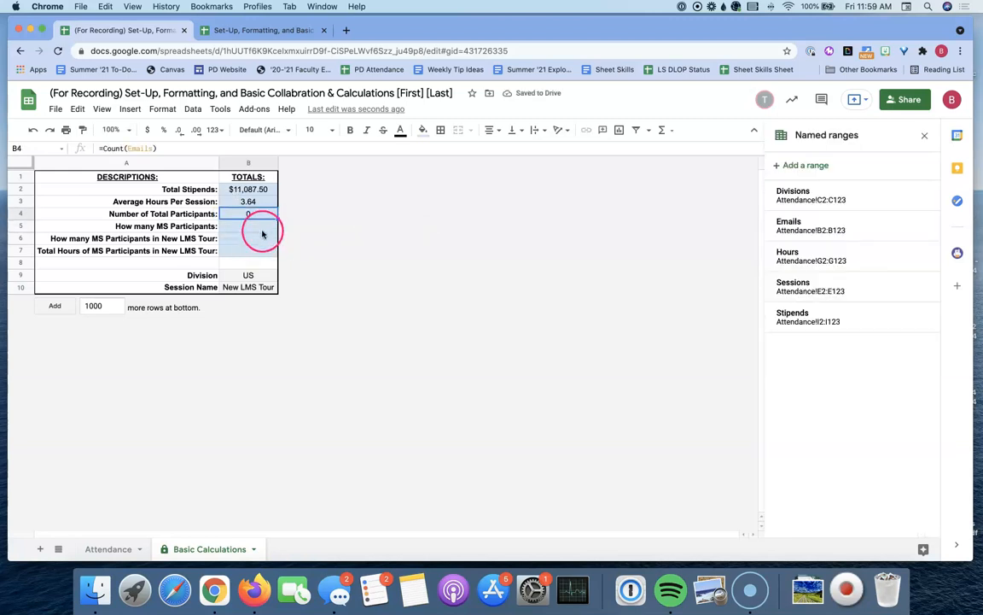
Step: Change the function in the B4 formula to CountA so it reads =CountA(Emails)
{"action": "left_click", "coordinate": [99, 149]}
{"action": "left_click", "coordinate": [92, 148]}
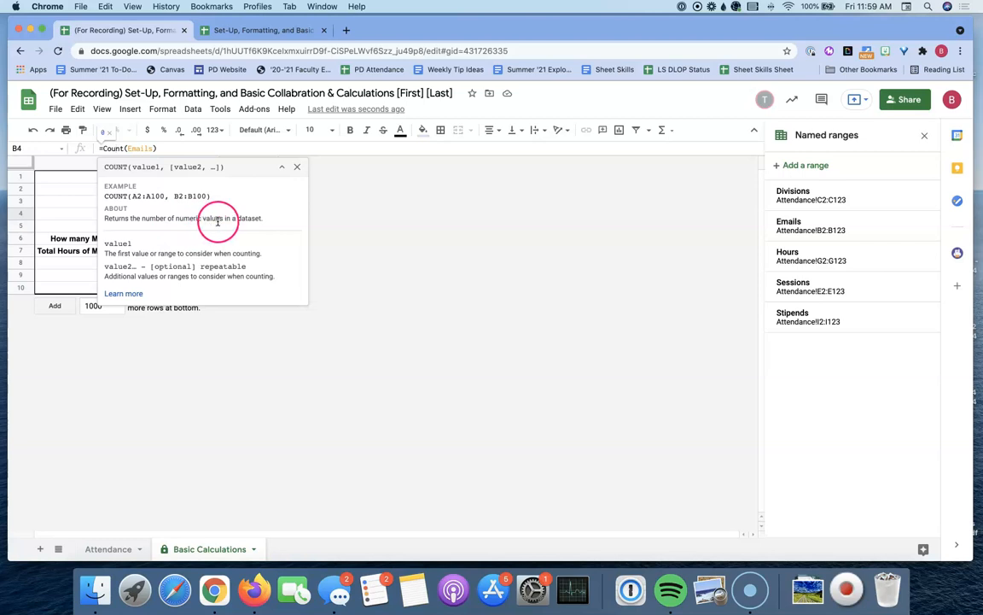
{"action": "left_click", "coordinate": [298, 167]}
{"action": "left_click", "coordinate": [126, 149]}
{"action": "type", "text": "A"}
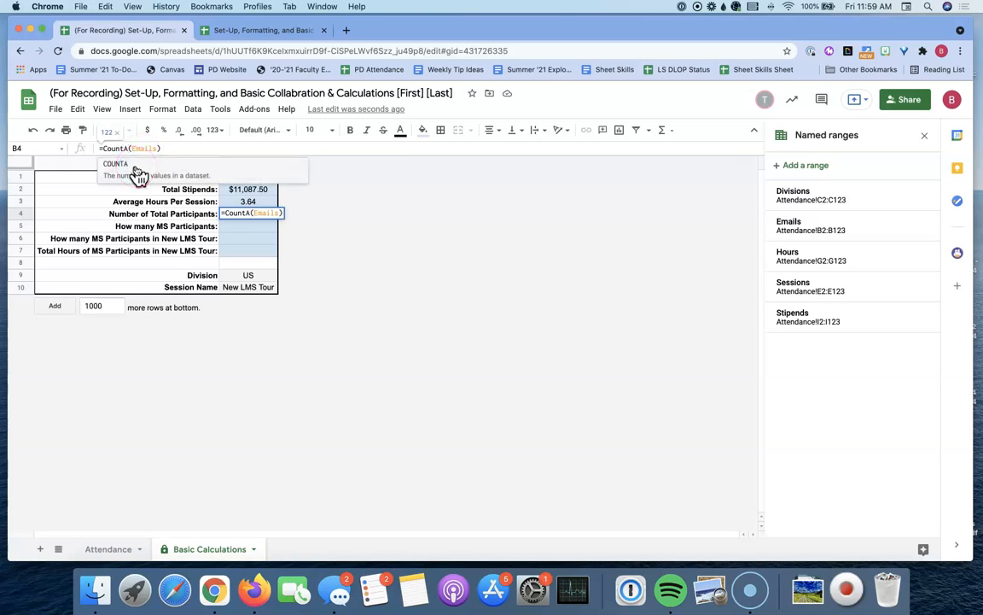
{"action": "left_click", "coordinate": [194, 191]}
{"action": "left_click", "coordinate": [250, 226]}
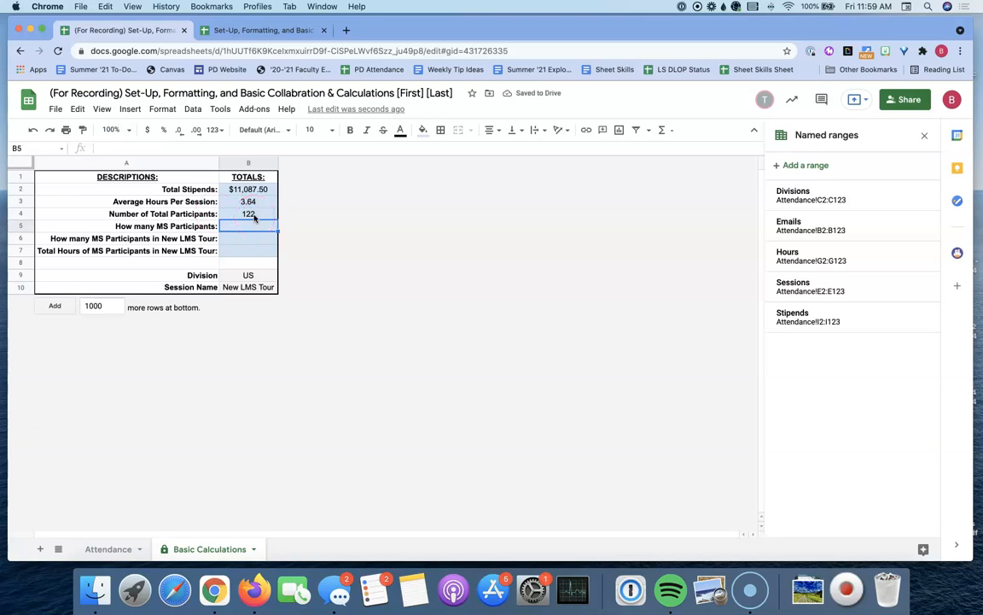
Step: Examine the Attendance sheet's entries down to the last row and return to the Basic Calculations sheet
{"action": "left_click", "coordinate": [109, 549]}
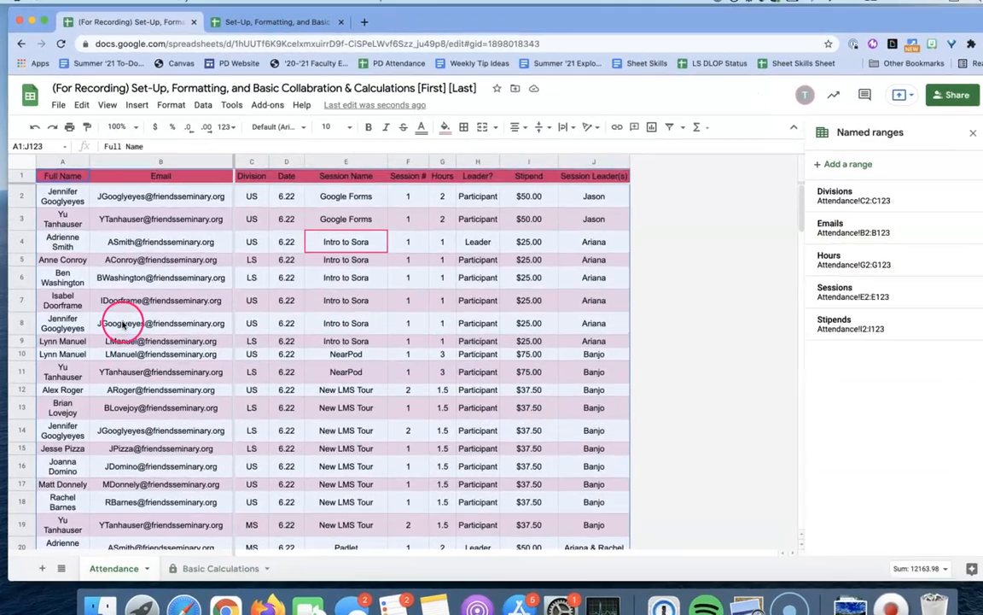
{"action": "left_click", "coordinate": [122, 325]}
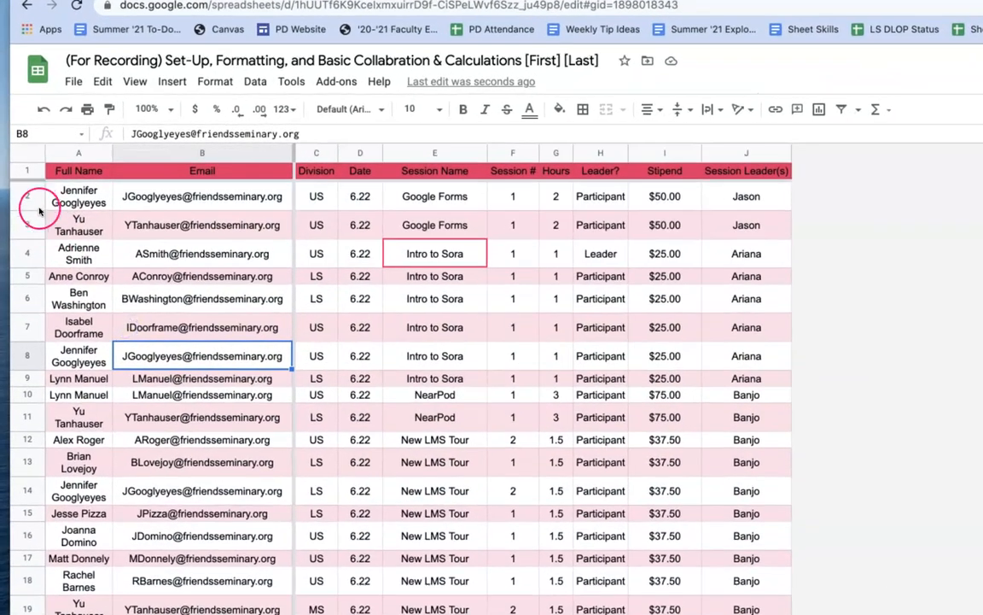
{"action": "scroll", "coordinate": [154, 236], "scroll_direction": "down", "scroll_amount": 15}
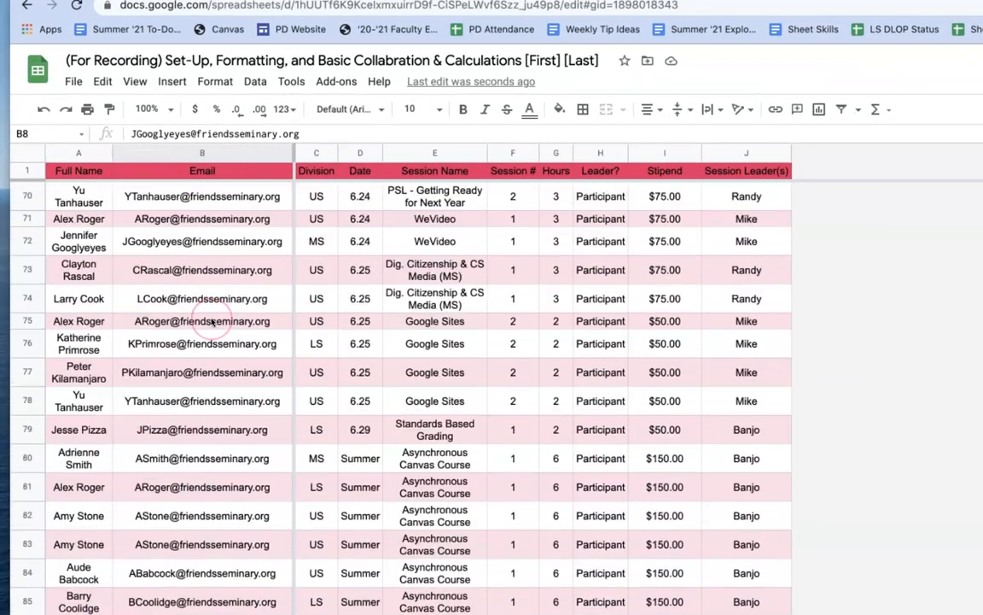
{"action": "scroll", "coordinate": [212, 321], "scroll_direction": "down", "scroll_amount": 13}
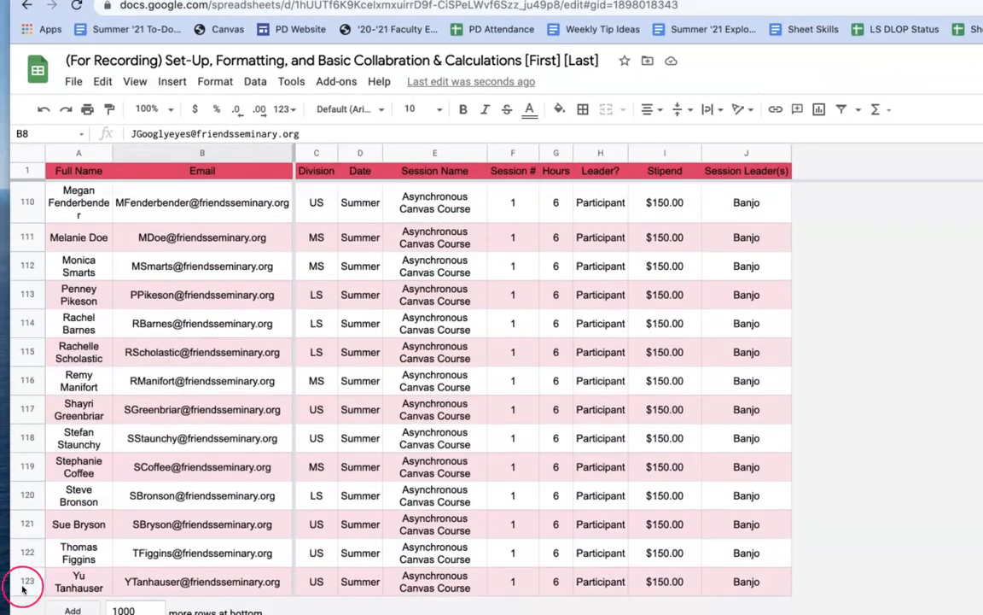
{"action": "left_click", "coordinate": [223, 613]}
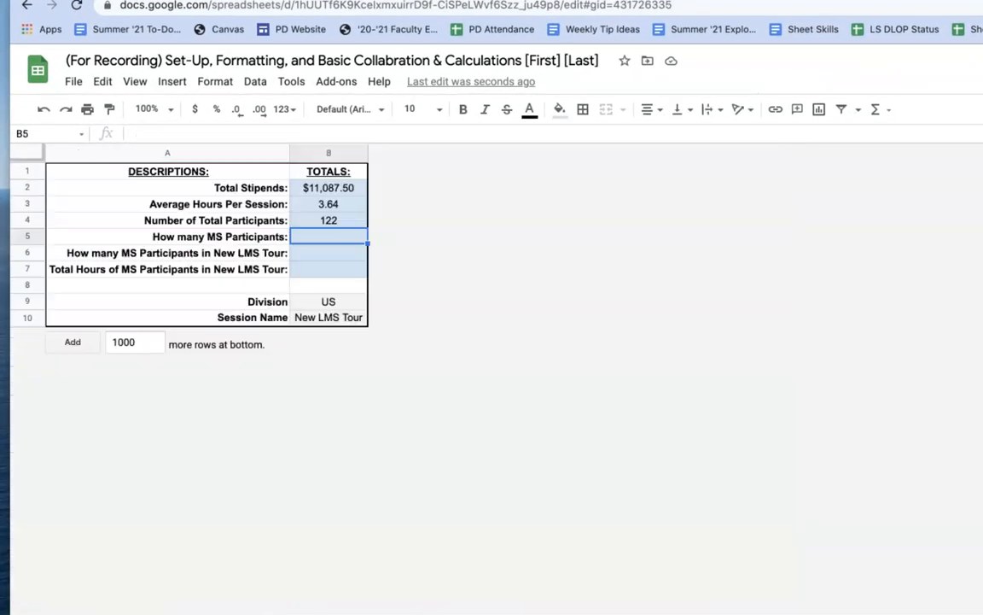
Step: Enter =COUNTIF(Divisions,"MS") in B5 to count the MS participants
{"action": "left_click", "coordinate": [329, 240]}
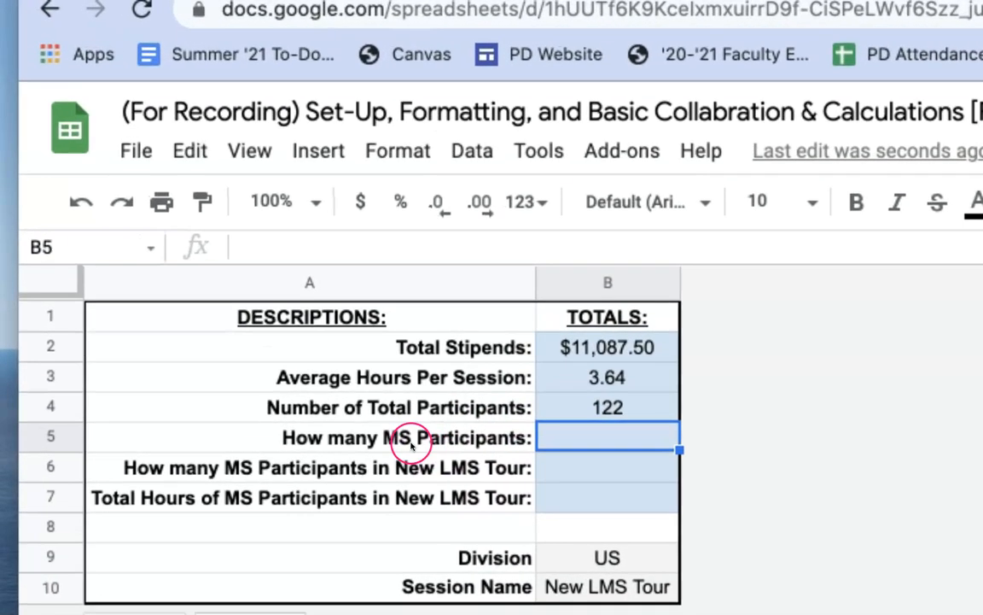
{"action": "left_click", "coordinate": [411, 442]}
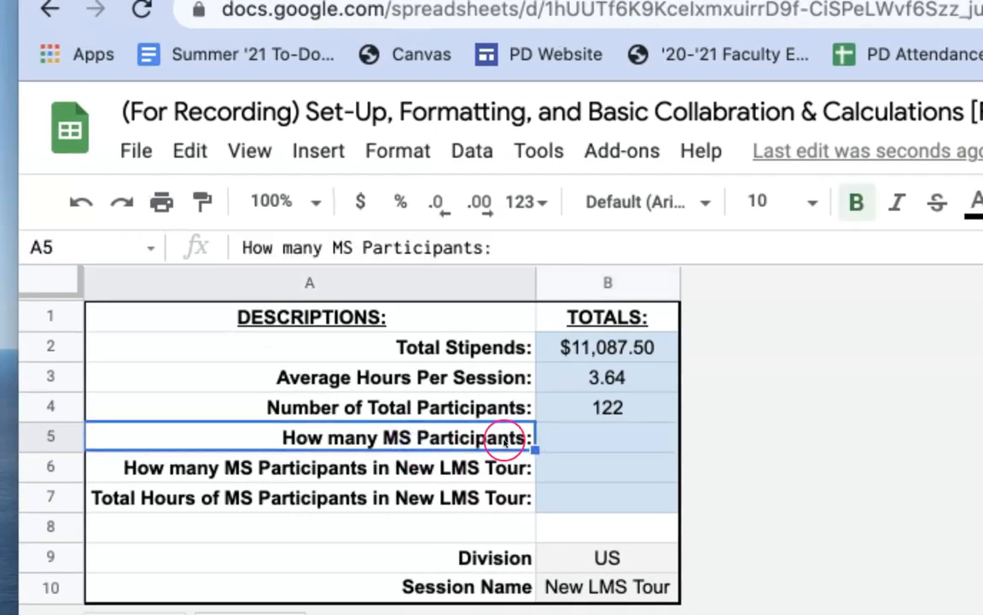
{"action": "left_click", "coordinate": [570, 436]}
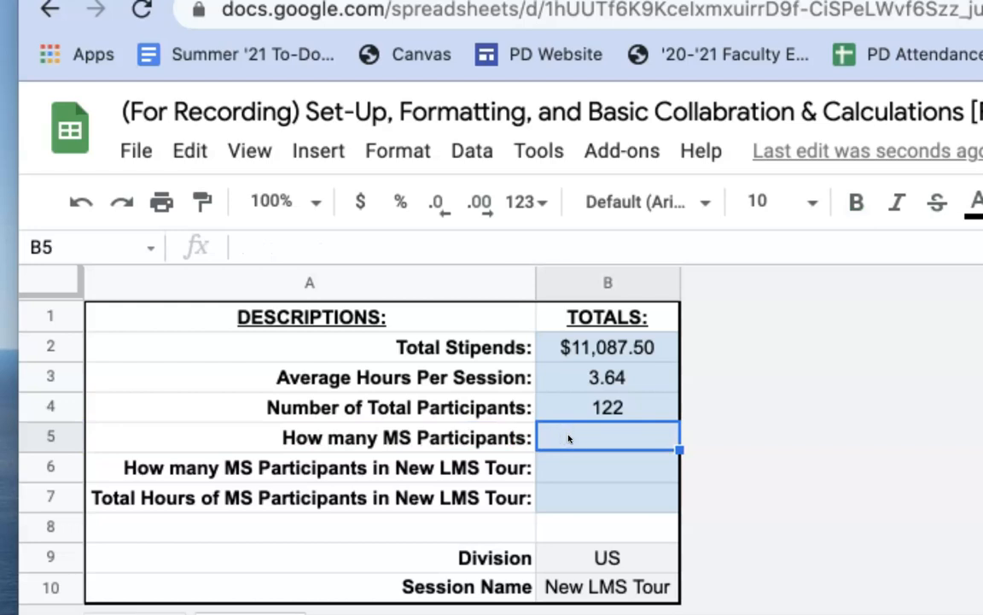
{"action": "type", "text": "="}
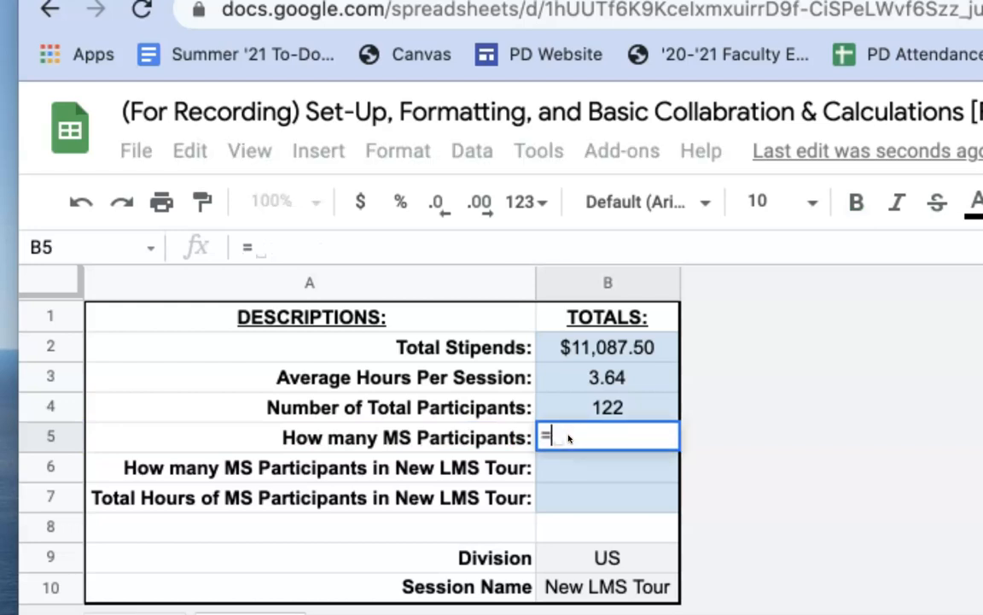
{"action": "type", "text": "COUNT"}
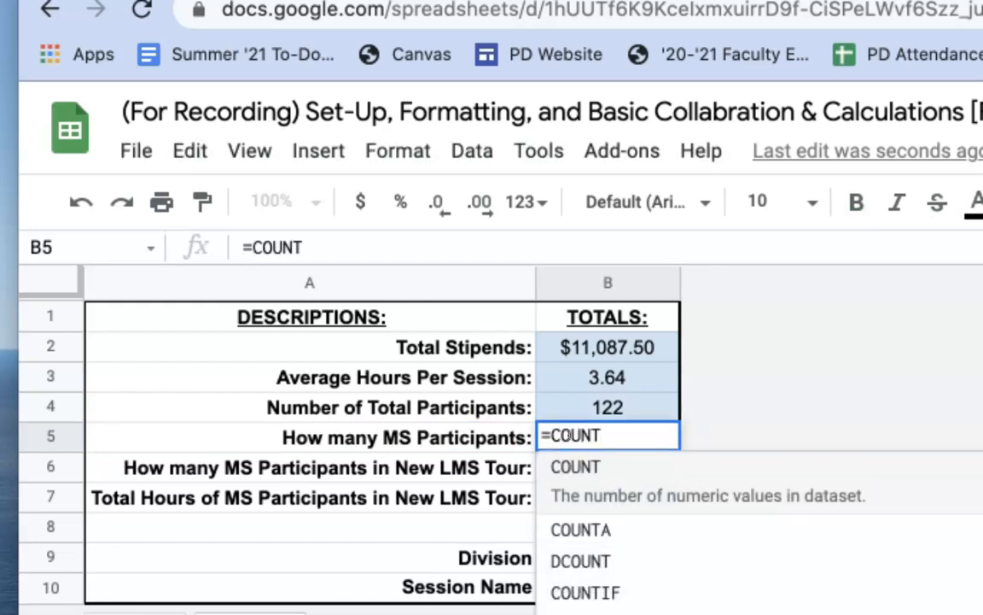
{"action": "type", "text": "IF("}
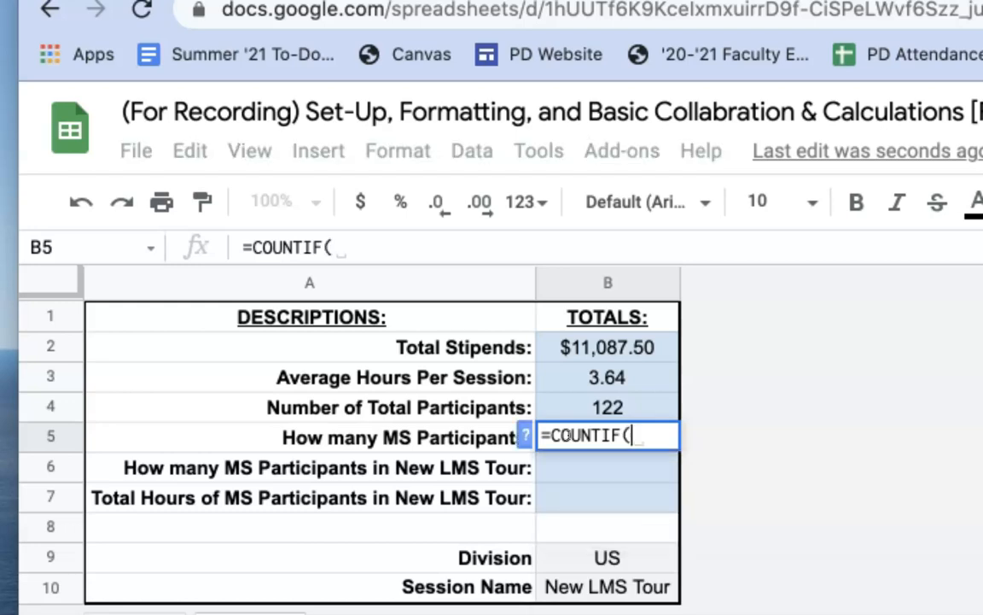
{"action": "type", "text": "Divisions"}
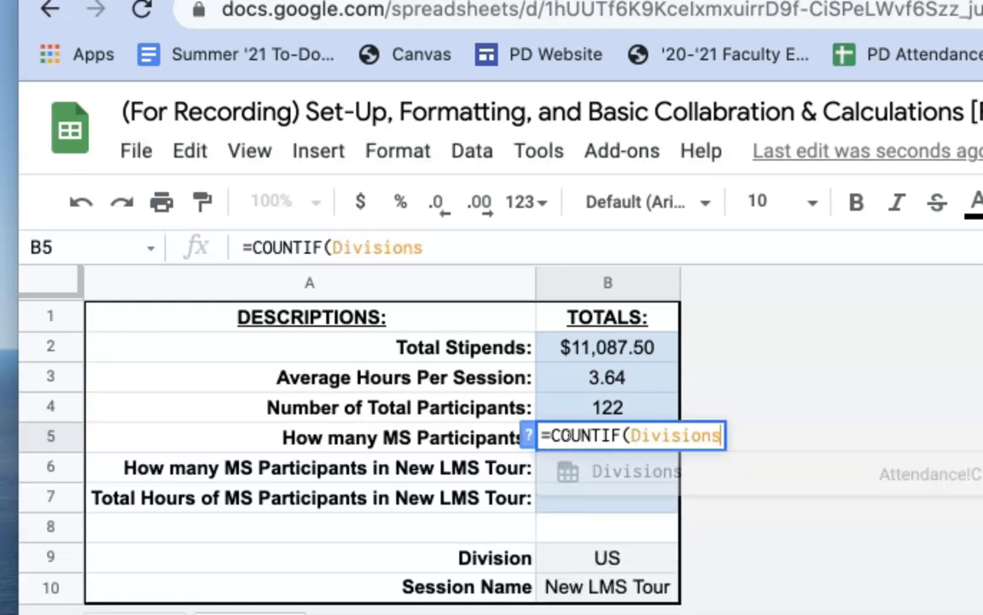
{"action": "type", "text": ",\"MS\")"}
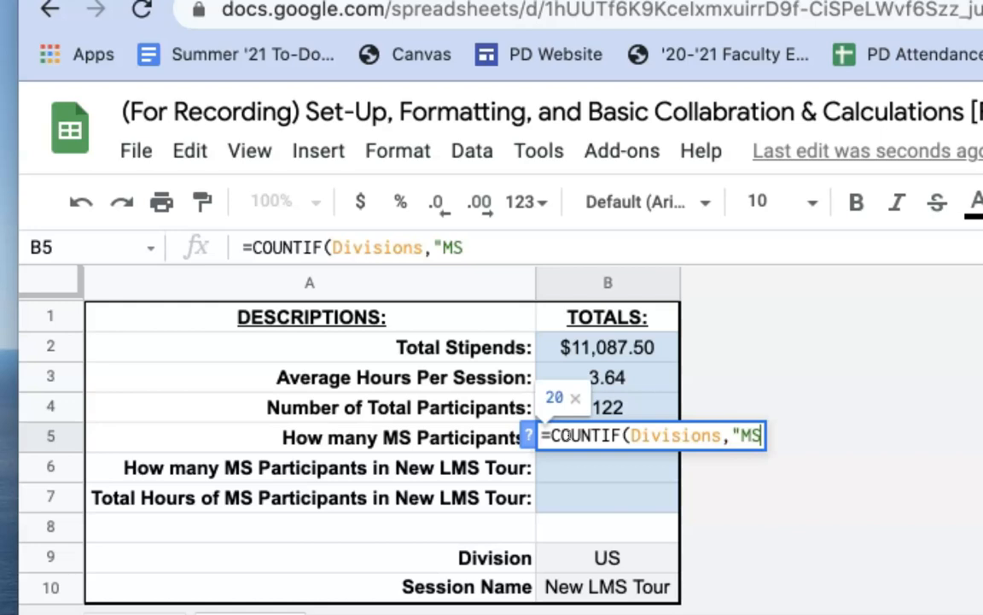
{"action": "key", "text": "Return"}
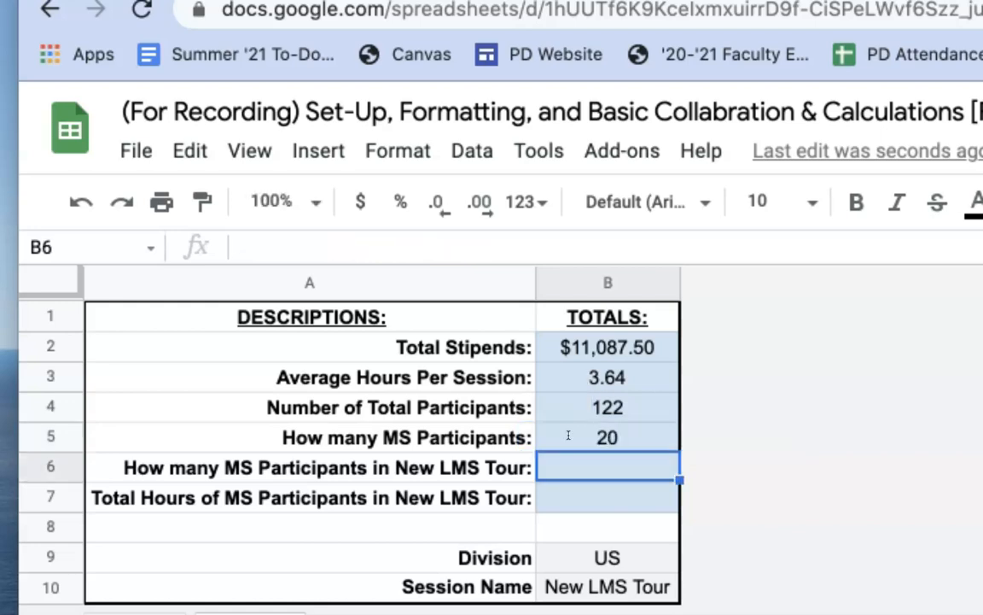
Step: Change the criterion in the B5 COUNTIF formula to "US"
{"action": "left_click", "coordinate": [568, 437]}
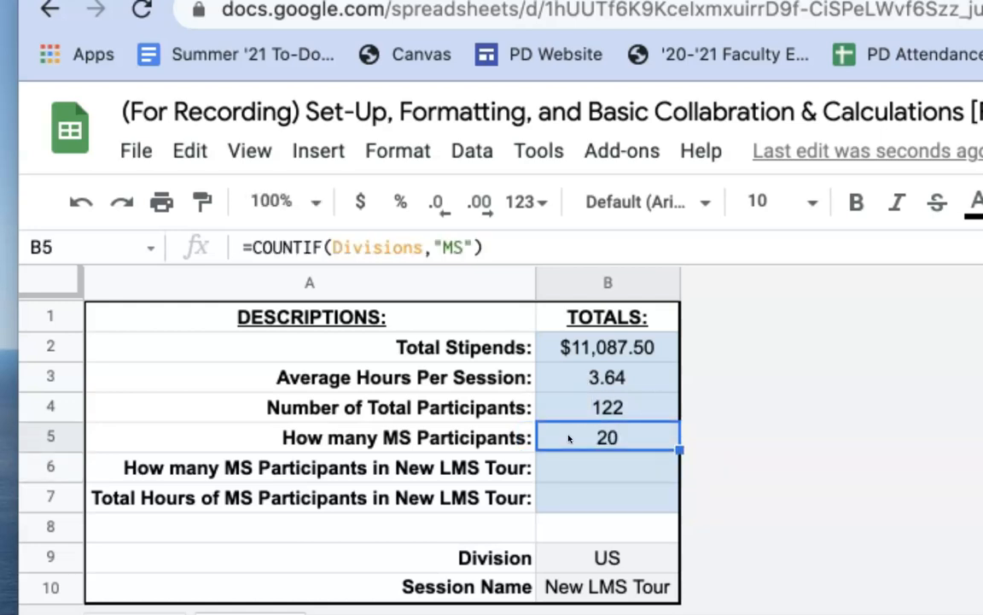
{"action": "left_click", "coordinate": [462, 248]}
{"action": "key", "text": "BackSpace"}
{"action": "key", "text": "BackSpace"}
{"action": "type", "text": "US"}
{"action": "key", "text": "Return"}
Step: Set the criterion in the B5 COUNTIF formula to "LS"
{"action": "key", "text": "Up"}
{"action": "left_click", "coordinate": [538, 256]}
{"action": "key", "text": "BackSpace"}
{"action": "key", "text": "BackSpace"}
{"action": "type", "text": "LA"}
{"action": "key", "text": "BackSpace"}
{"action": "type", "text": "S"}
{"action": "key", "text": "Return"}
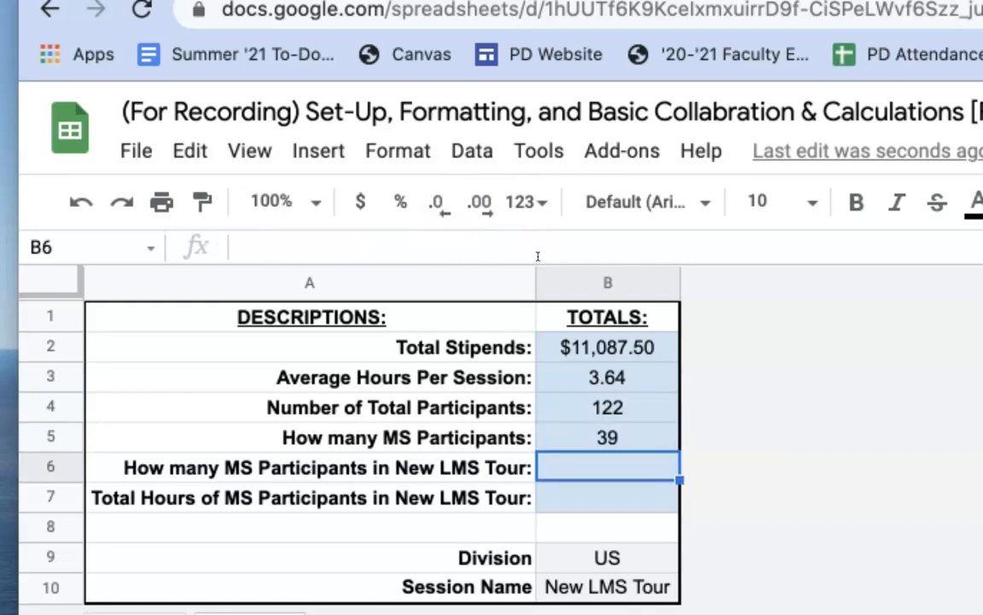
{"action": "left_click", "coordinate": [628, 435]}
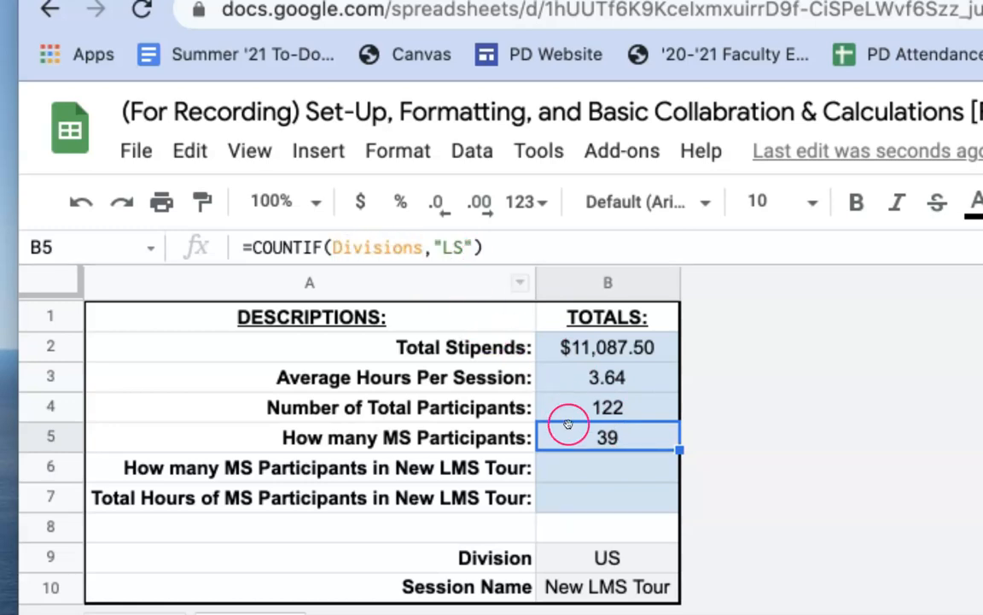
Step: Start a COUNTIFS formula in B6 with the Divisions named range and the criterion "MS" as its first condition
{"action": "left_click", "coordinate": [579, 472]}
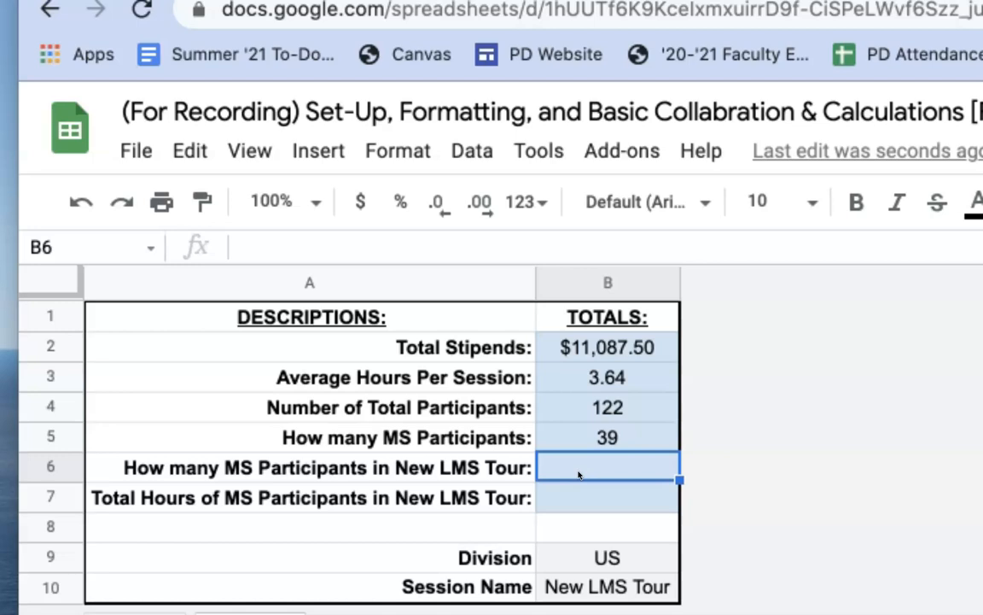
{"action": "left_click", "coordinate": [603, 469]}
{"action": "type", "text": "=COU"}
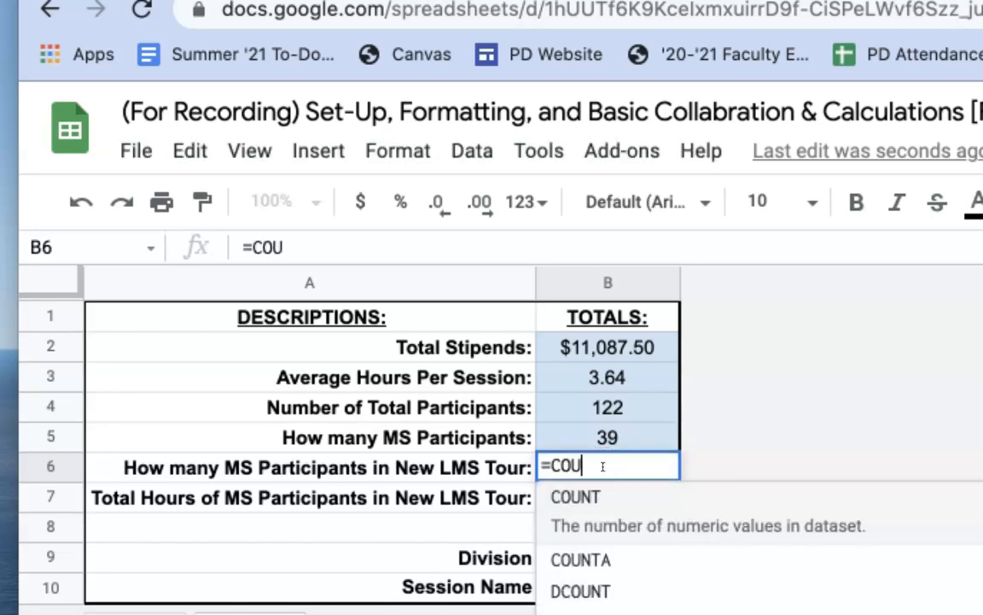
{"action": "type", "text": "NTIFS("}
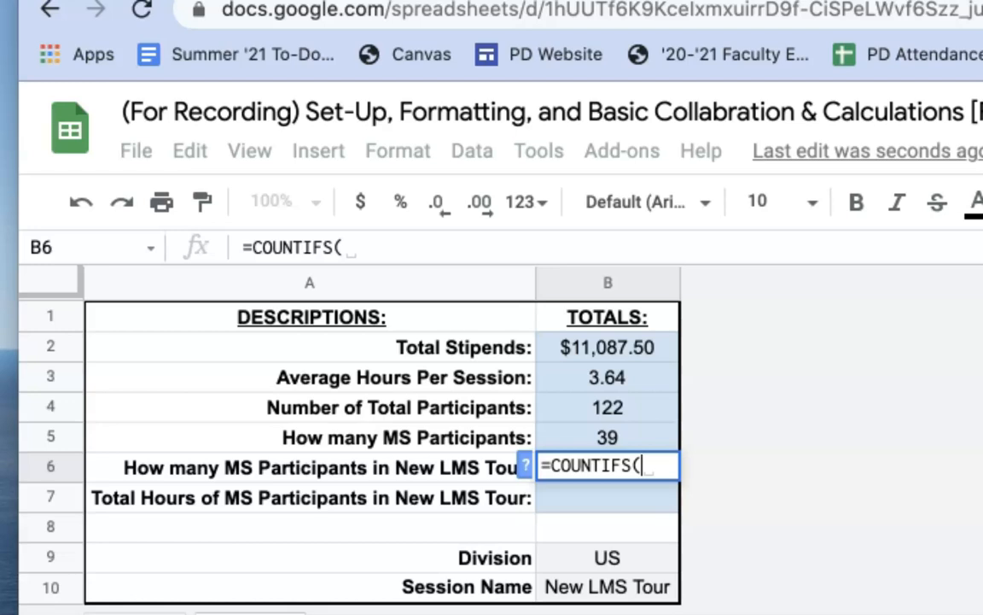
{"action": "type", "text": "Dv"}
{"action": "key", "text": "BackSpace"}
{"action": "type", "text": "ivisio"}
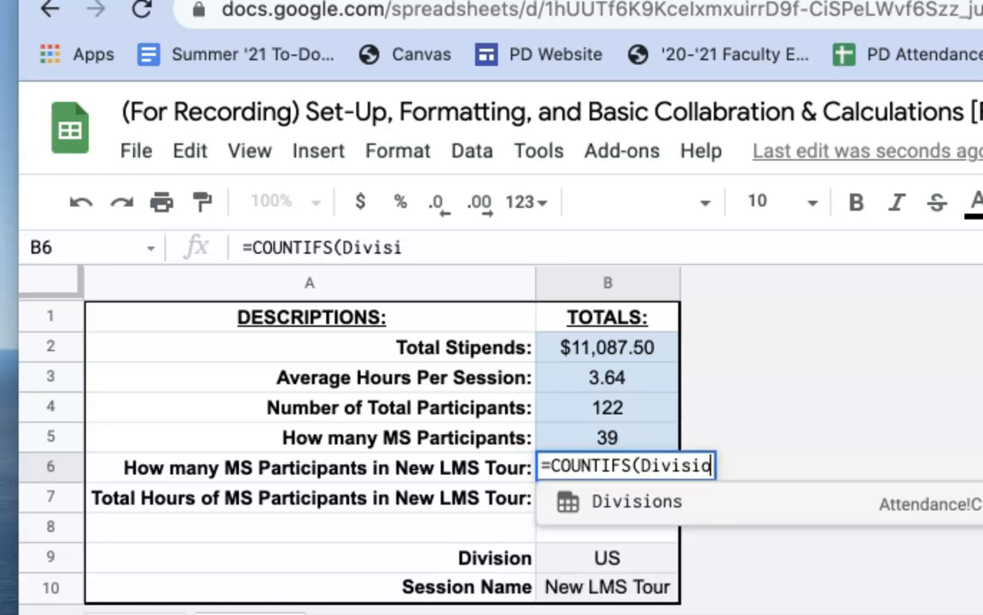
{"action": "left_click", "coordinate": [645, 504]}
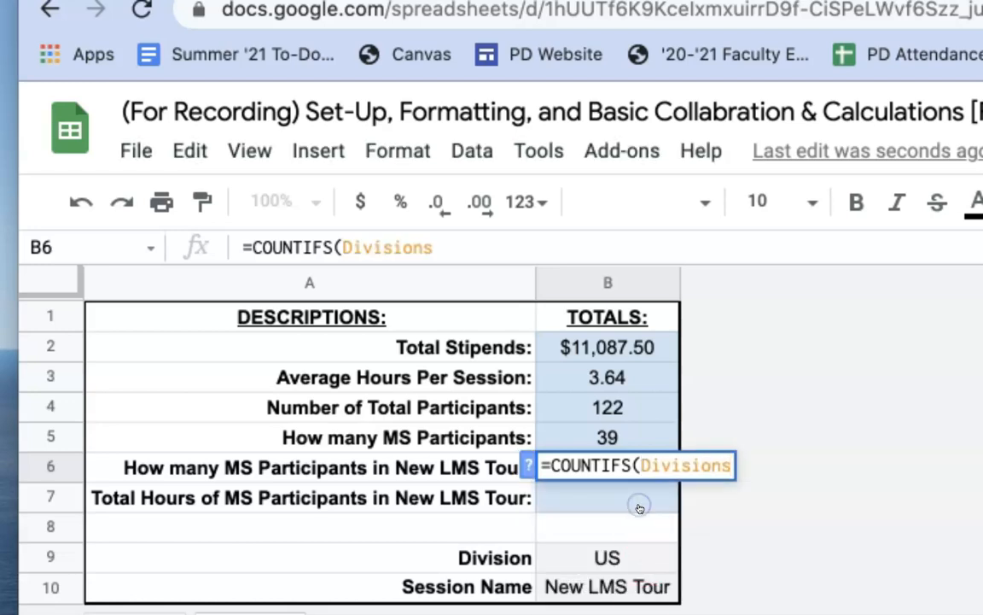
{"action": "type", "text": ",\"MS"}
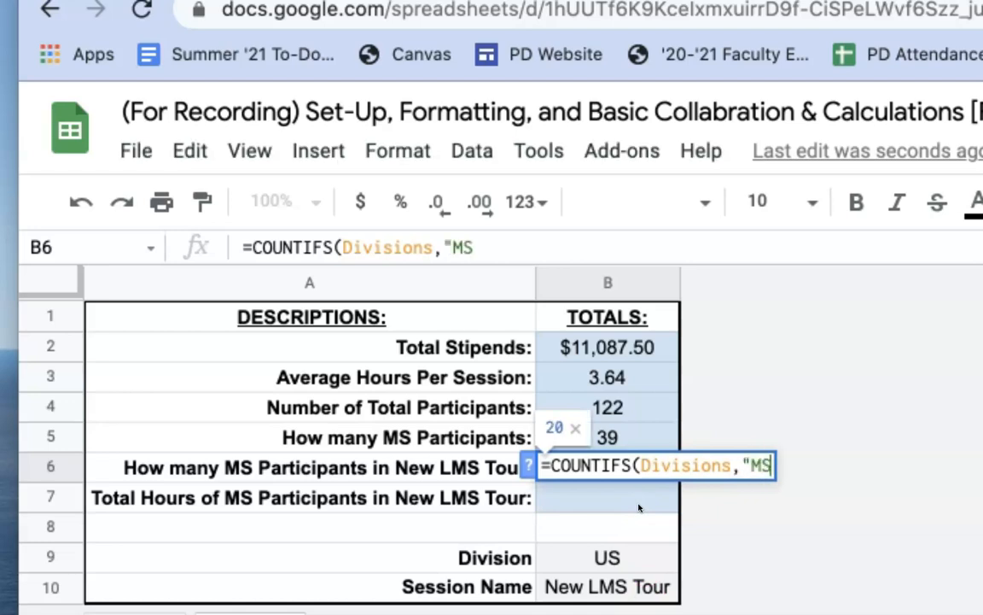
{"action": "type", "text": "\","}
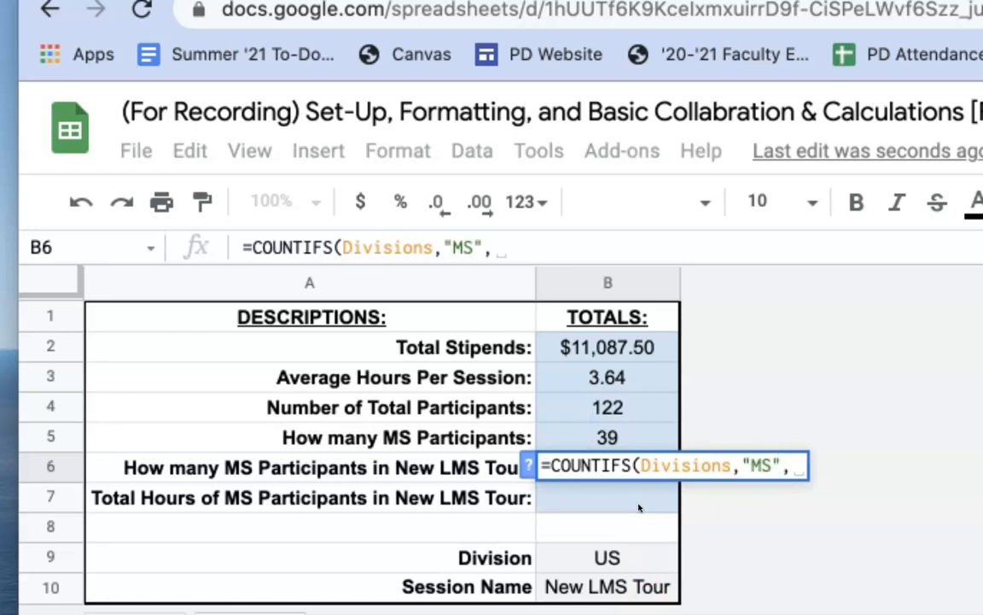
Step: Add the Sessions named range with the criterion "New LMS Tour" as the second condition and complete the B6 formula
{"action": "type", "text": "Sess"}
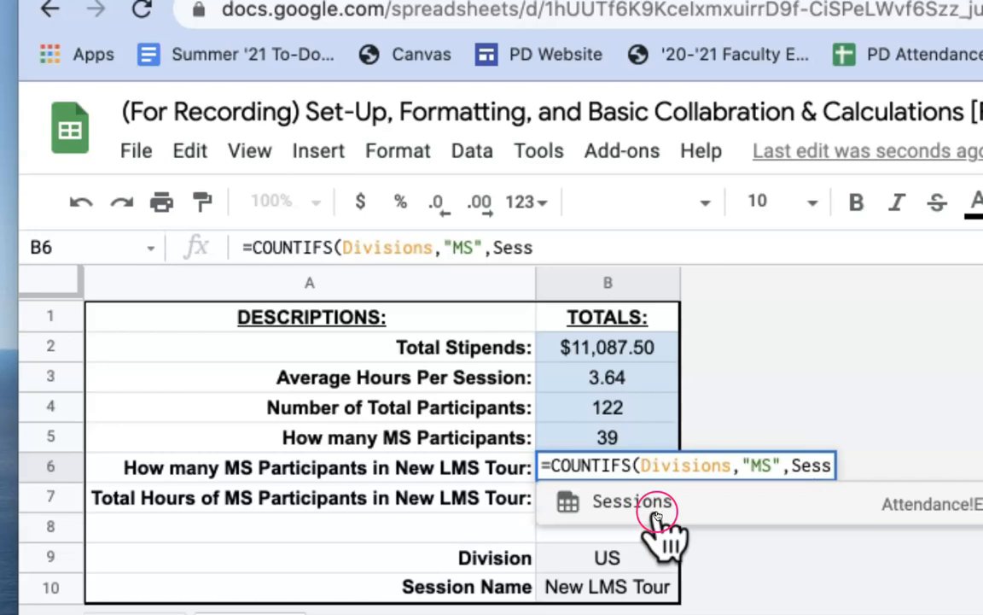
{"action": "left_click", "coordinate": [659, 510]}
{"action": "type", "text": ",\"New "}
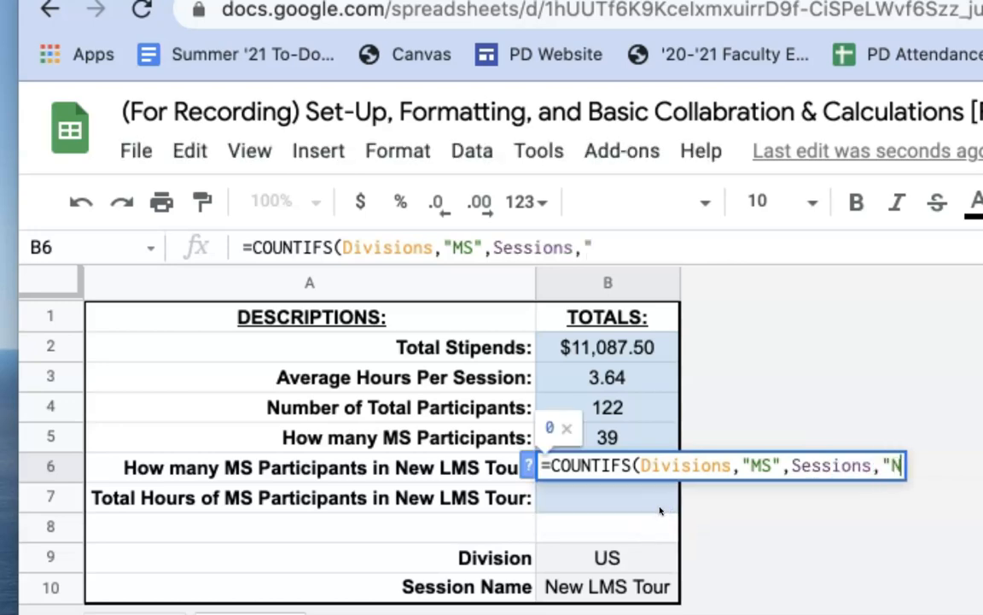
{"action": "type", "text": "LMS Tour\""}
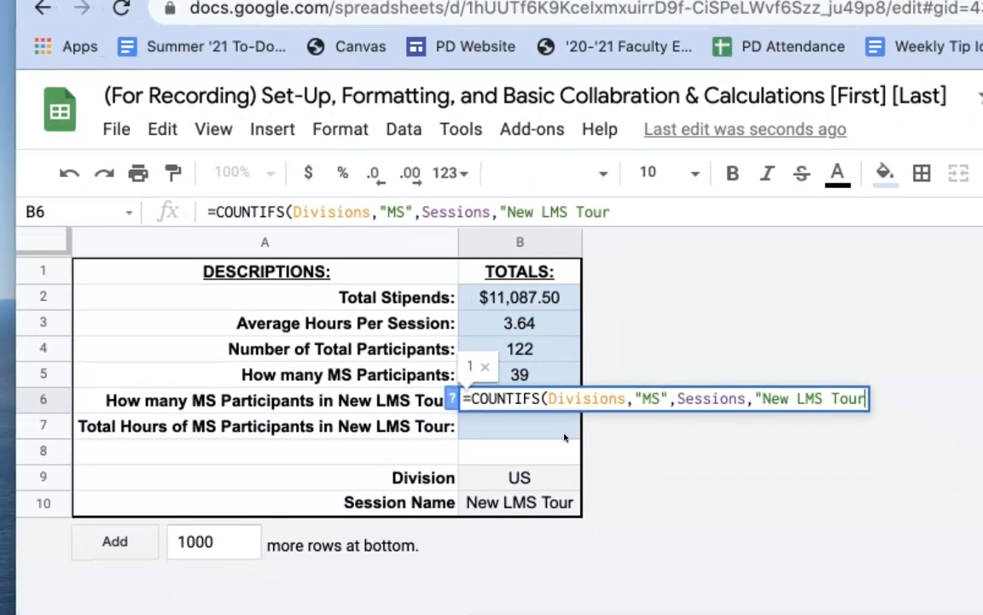
{"action": "key", "text": "Return"}
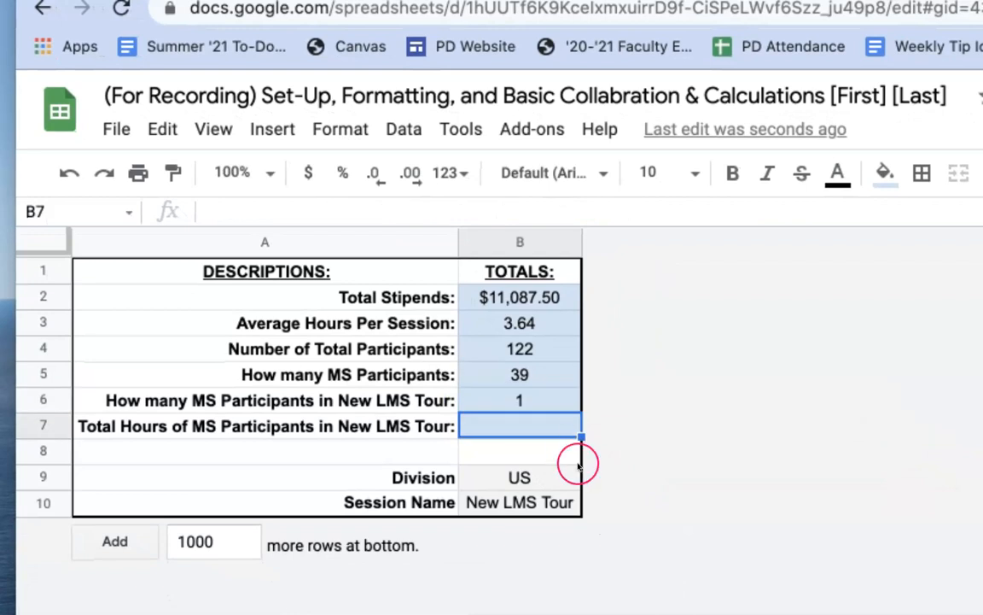
{"action": "left_click", "coordinate": [556, 398]}
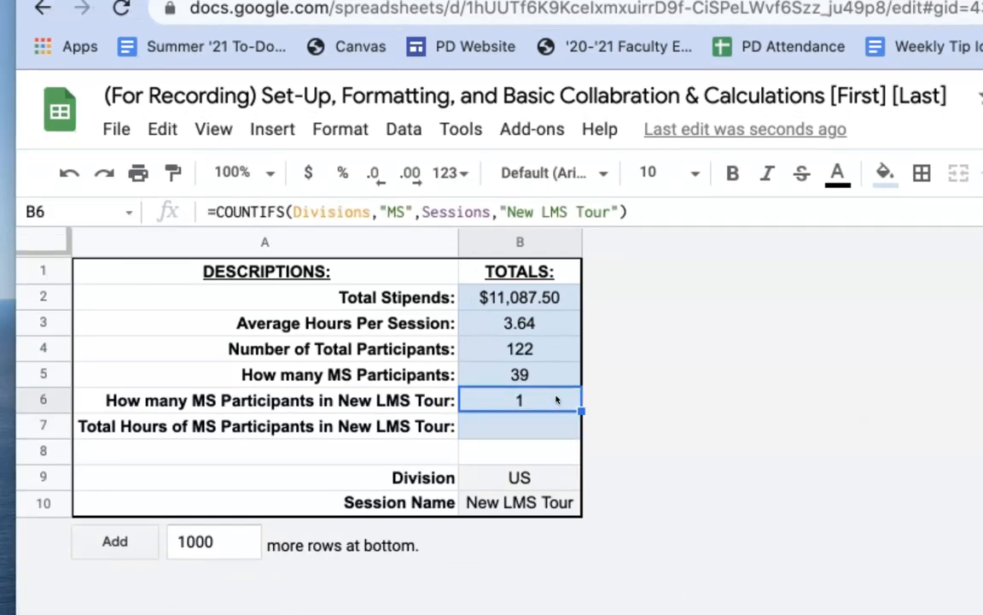
Step: Begin a SUMIFS formula in B7 for the total hours of MS participants in New LMS Tour
{"action": "left_click", "coordinate": [244, 454]}
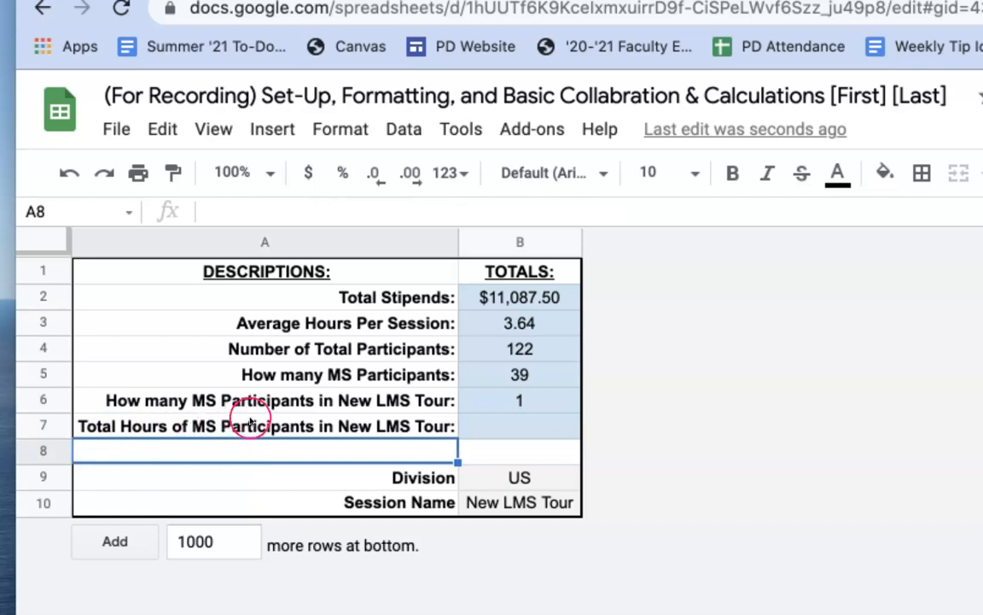
{"action": "left_click", "coordinate": [509, 429]}
{"action": "left_click", "coordinate": [573, 445]}
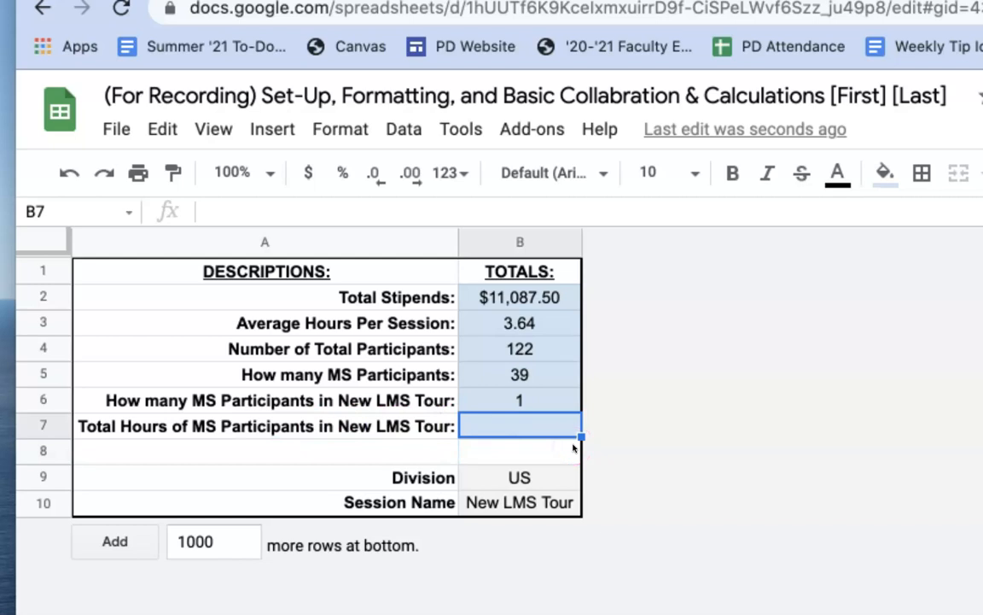
{"action": "type", "text": "=SUM"}
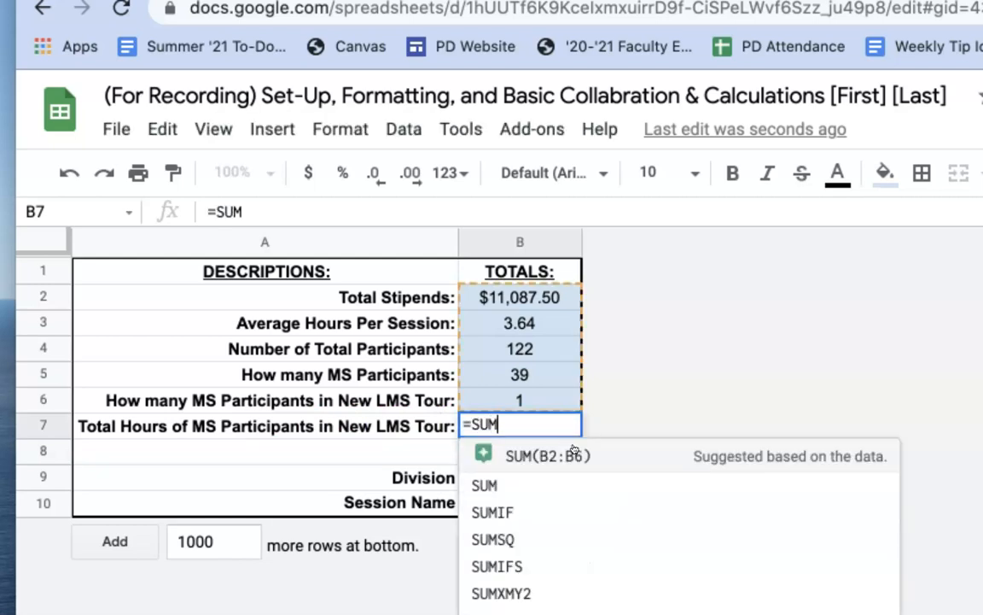
{"action": "type", "text": "ifs"}
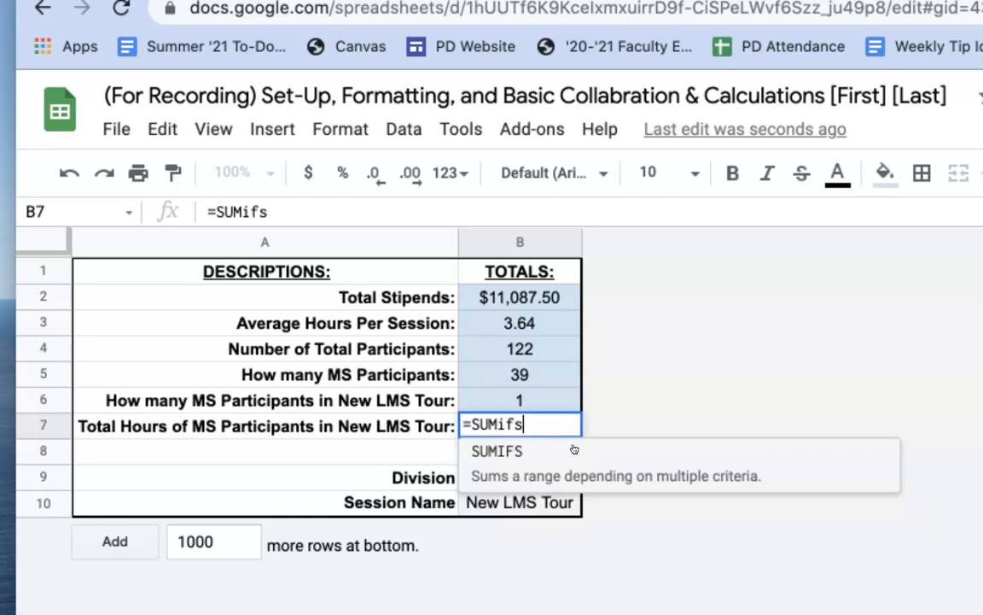
{"action": "type", "text": "("}
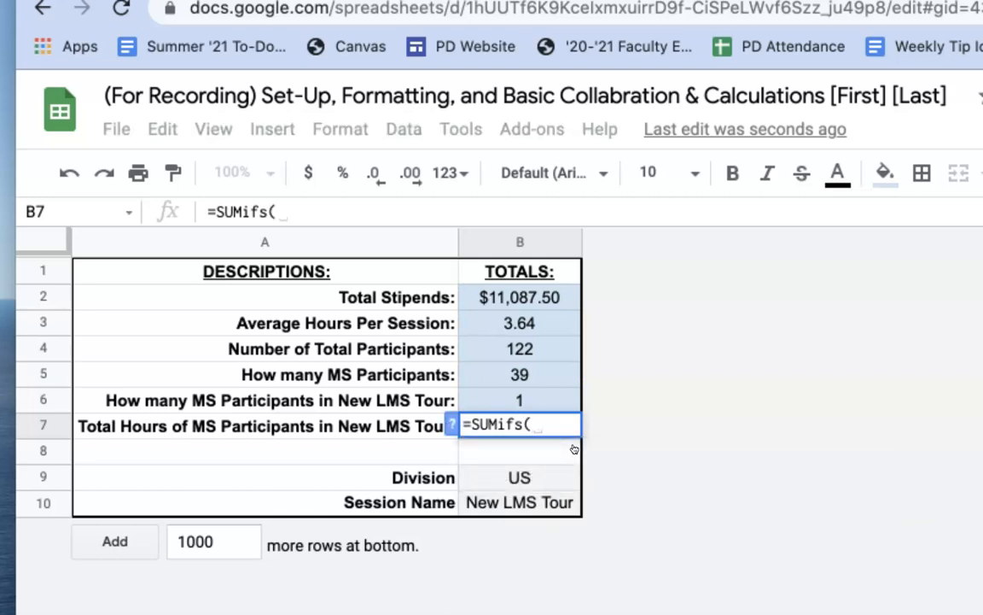
{"action": "key", "text": "BackSpace"}
{"action": "key", "text": "BackSpace"}
{"action": "key", "text": "BackSpace"}
{"action": "key", "text": "BackSpace"}
{"action": "type", "text": "IFS("}
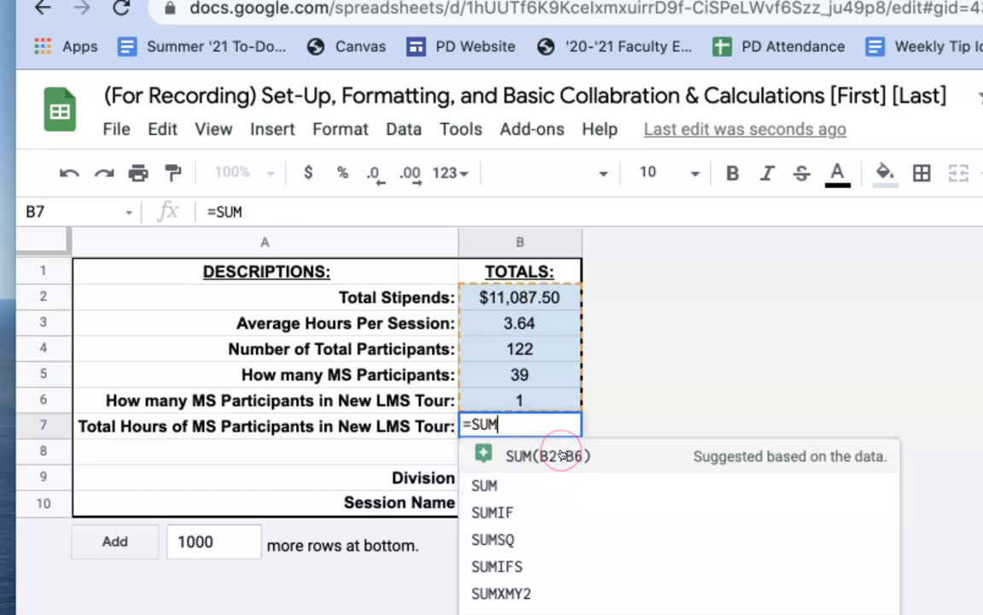
{"action": "left_click", "coordinate": [451, 425]}
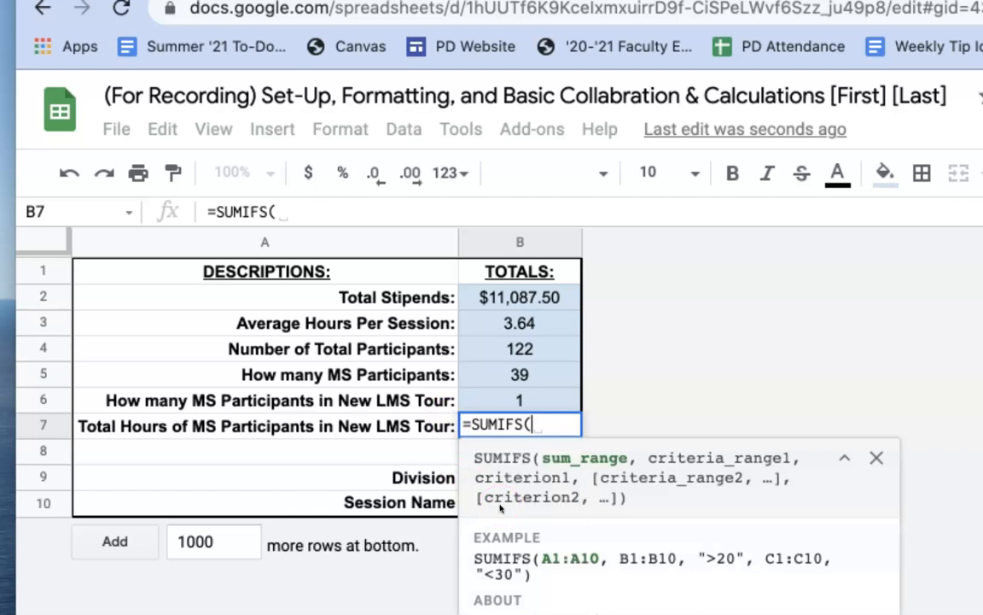
Step: Add the Hours named range as the sum range and Divisions with the criterion "MS" as the first condition
{"action": "type", "text": "Hours"}
{"action": "left_click", "coordinate": [508, 546]}
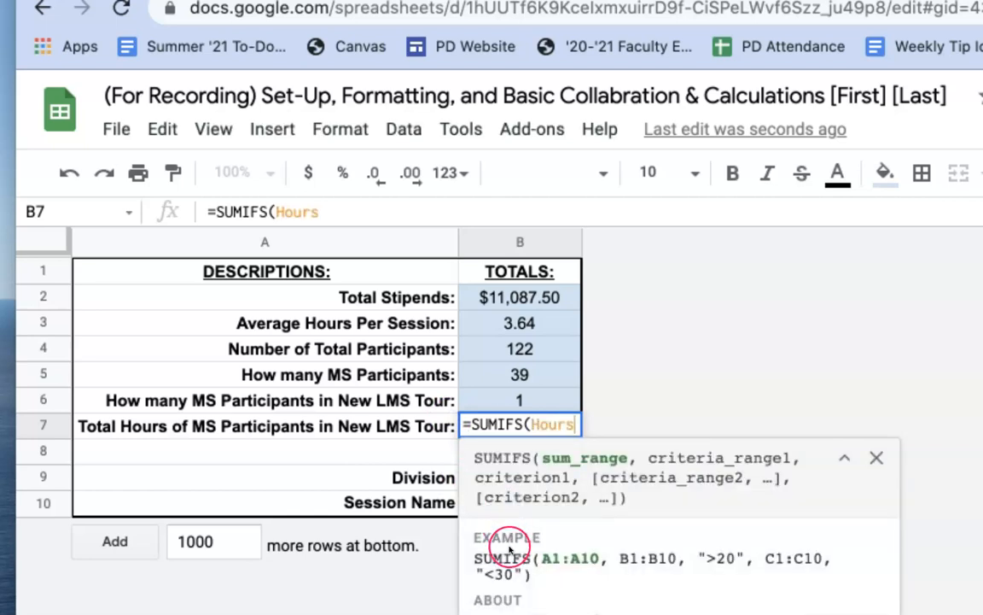
{"action": "type", "text": ","}
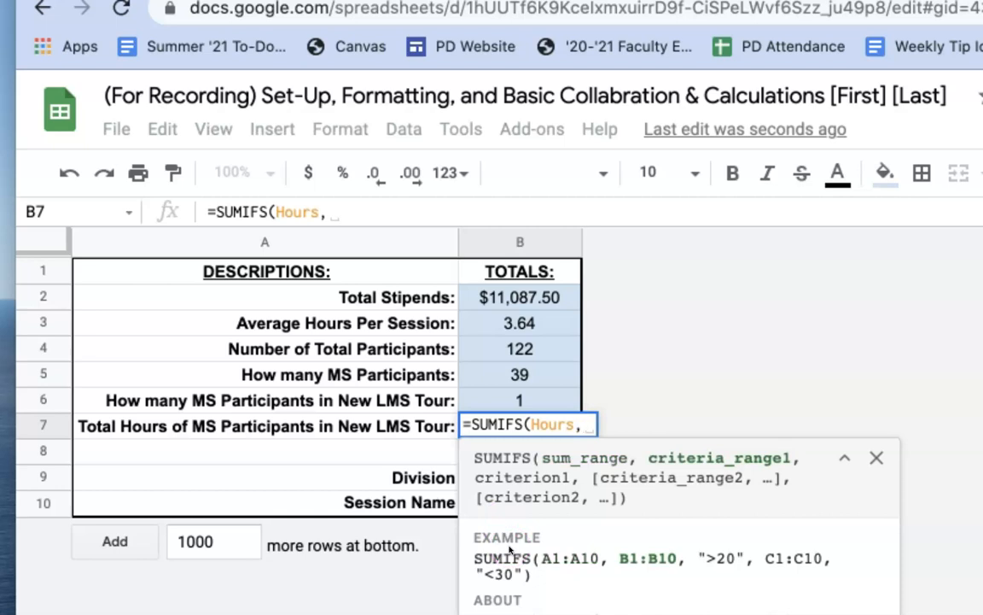
{"action": "type", "text": "Divis"}
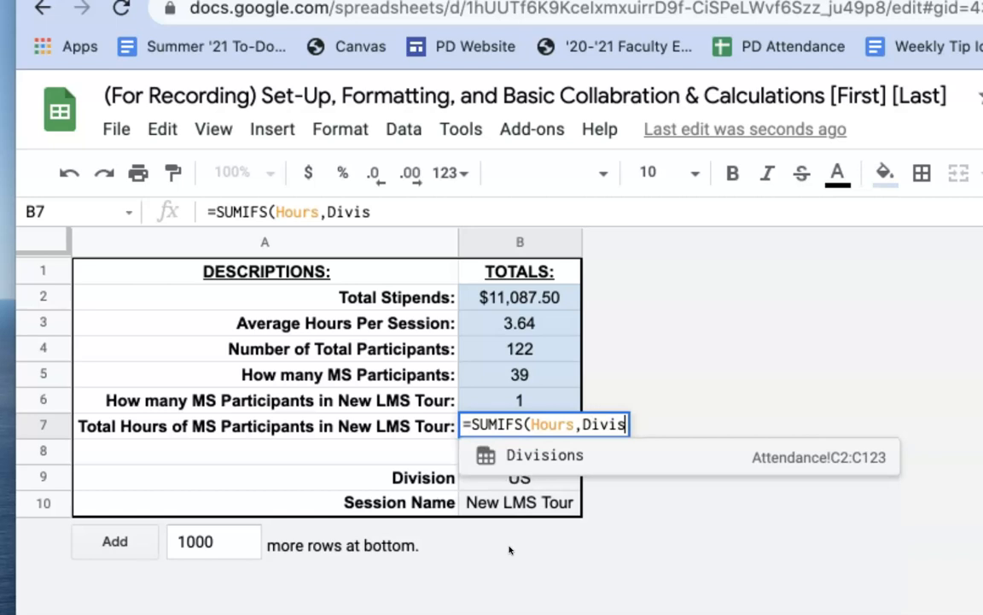
{"action": "left_click", "coordinate": [538, 516]}
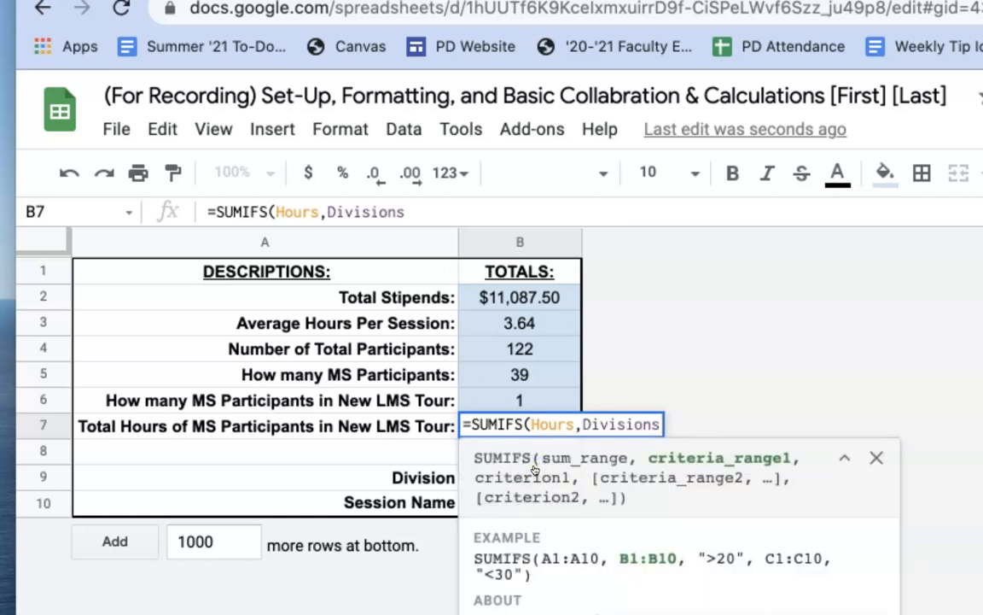
{"action": "type", "text": ",\"MS\", "}
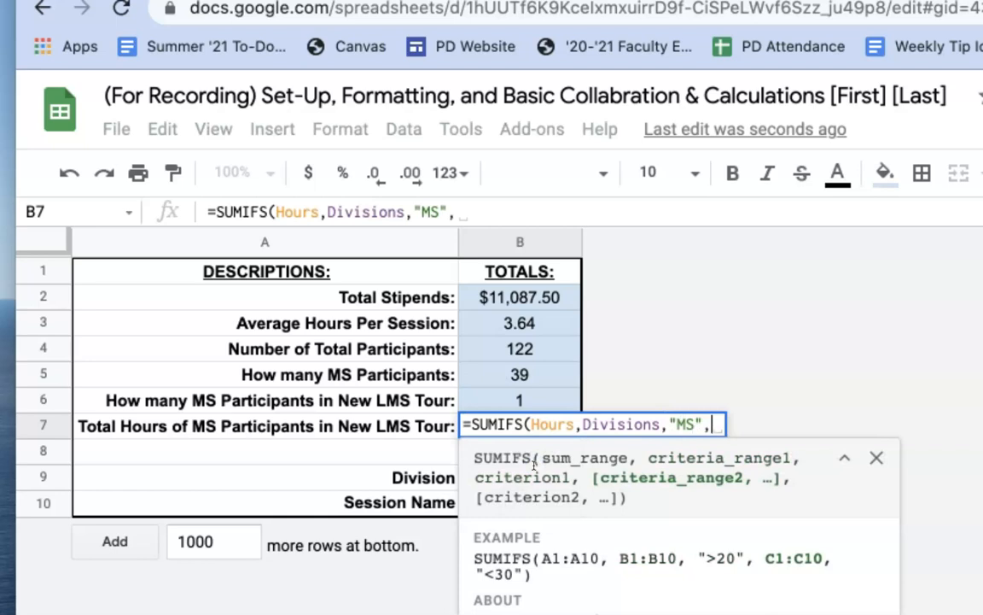
Step: Add the Sessions named range with the criterion "New LMS Tour" as the second condition and complete the B7 formula
{"action": "type", "text": "Sessions"}
{"action": "left_click", "coordinate": [535, 467]}
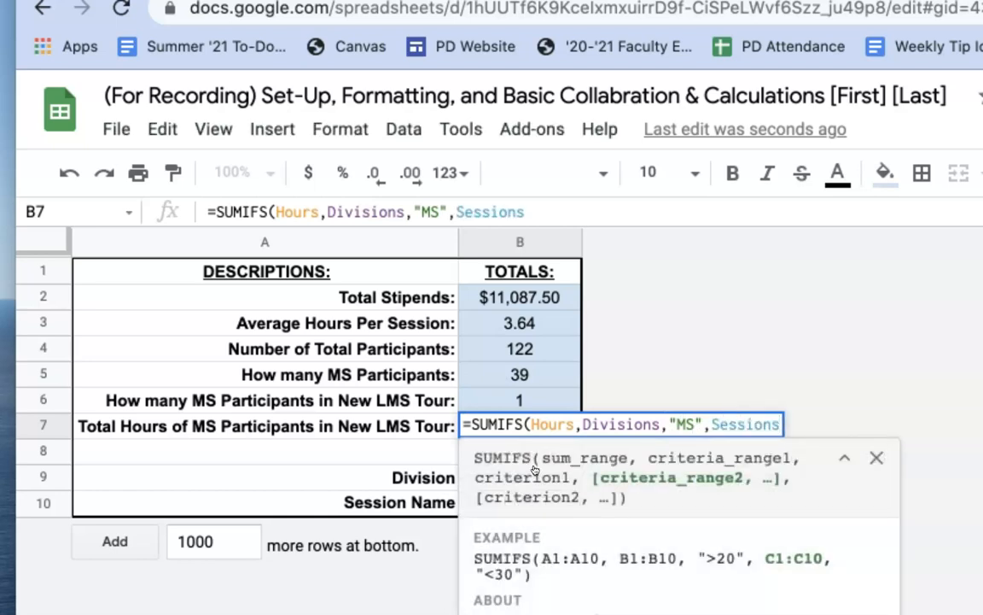
{"action": "type", "text": ",\"New LMS Tour\")"}
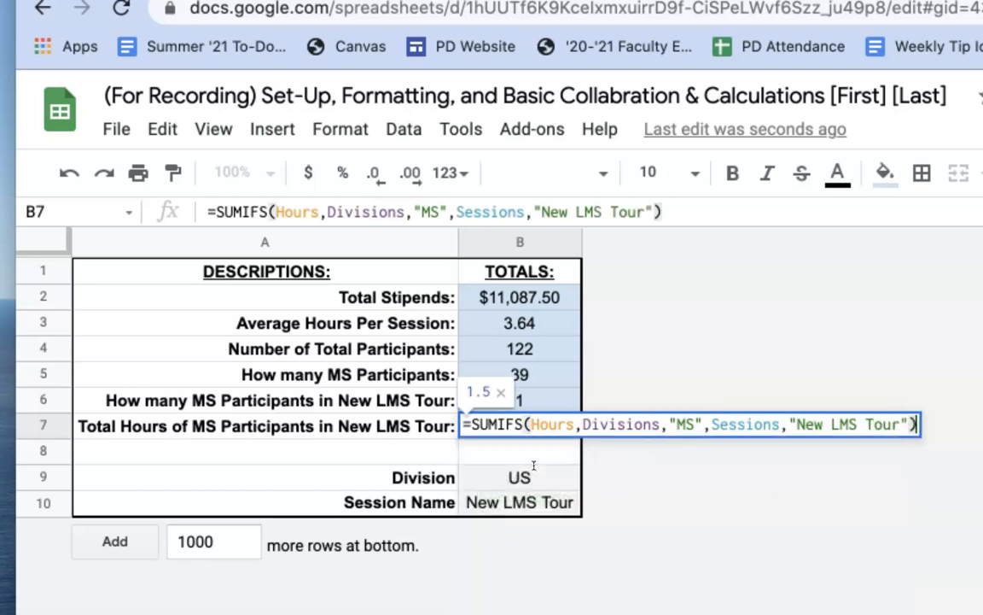
{"action": "key", "text": "Return"}
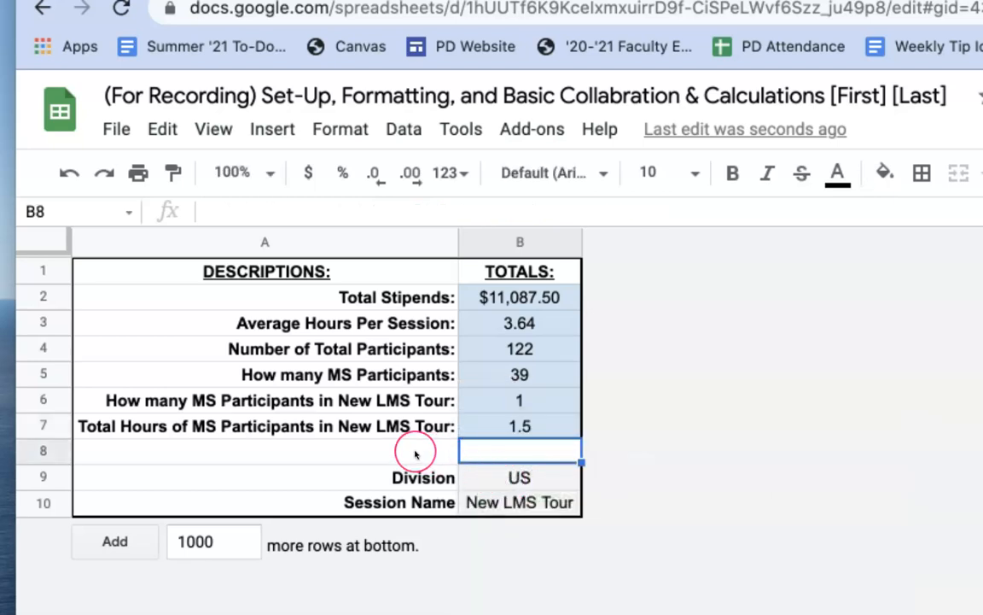
{"action": "left_click", "coordinate": [499, 405]}
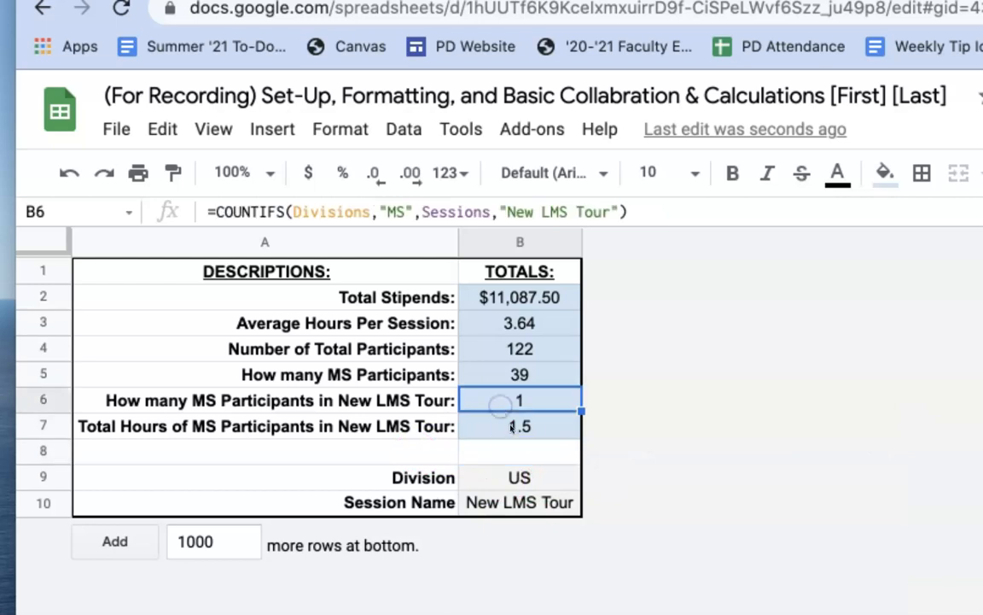
{"action": "left_click", "coordinate": [512, 425]}
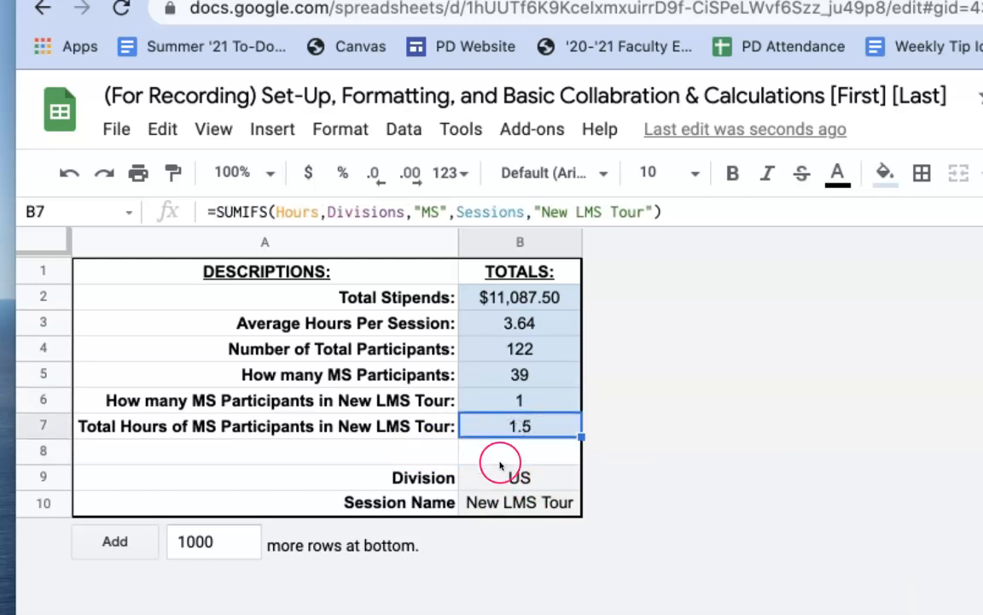
{"action": "left_click", "coordinate": [457, 451]}
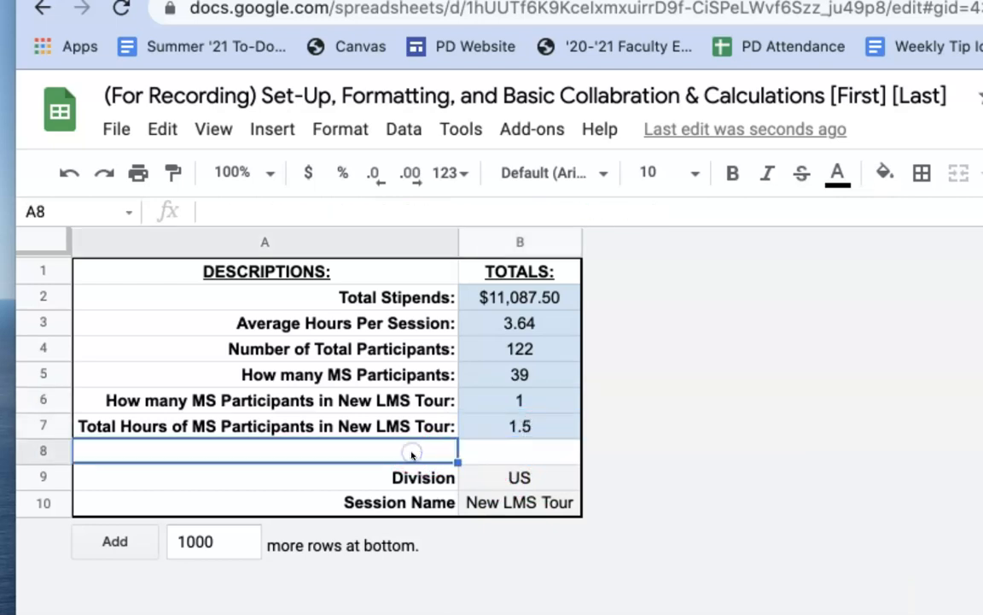
{"action": "left_click", "coordinate": [505, 450]}
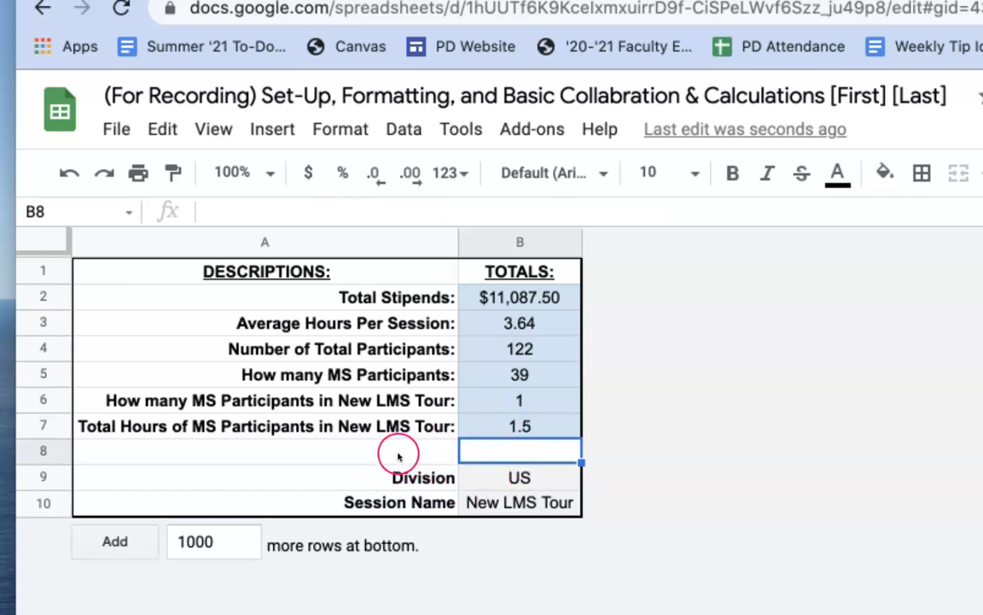
Step: Replace the "MS" criterion in the B6 COUNTIFS formula with a reference to the Division cell B9
{"action": "left_click", "coordinate": [470, 398]}
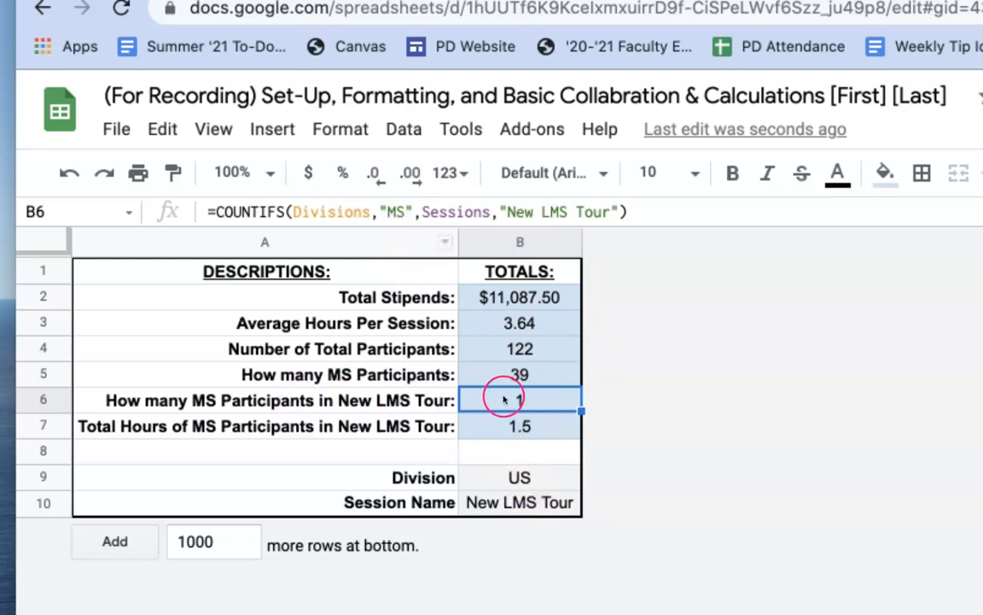
{"action": "left_click", "coordinate": [416, 212]}
{"action": "key", "text": "BackSpace"}
{"action": "key", "text": "BackSpace"}
{"action": "key", "text": "BackSpace"}
{"action": "key", "text": "BackSpace"}
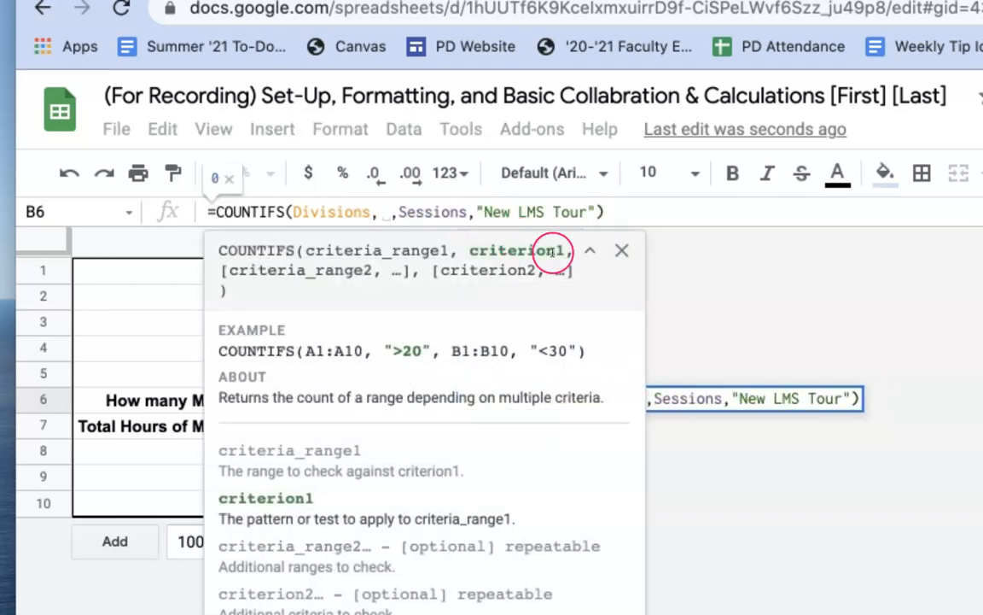
{"action": "left_click", "coordinate": [622, 250]}
{"action": "left_click", "coordinate": [540, 481]}
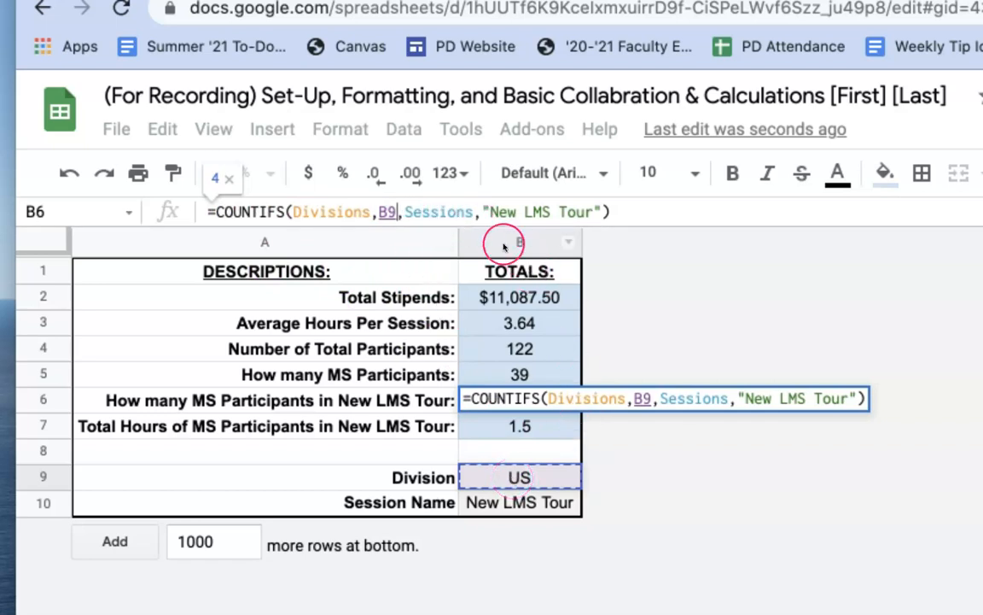
Step: Replace the "New LMS Tour" criterion in the B6 formula with a reference to B10 and complete the formula
{"action": "left_click_drag", "start_coordinate": [484, 215], "coordinate": [603, 213]}
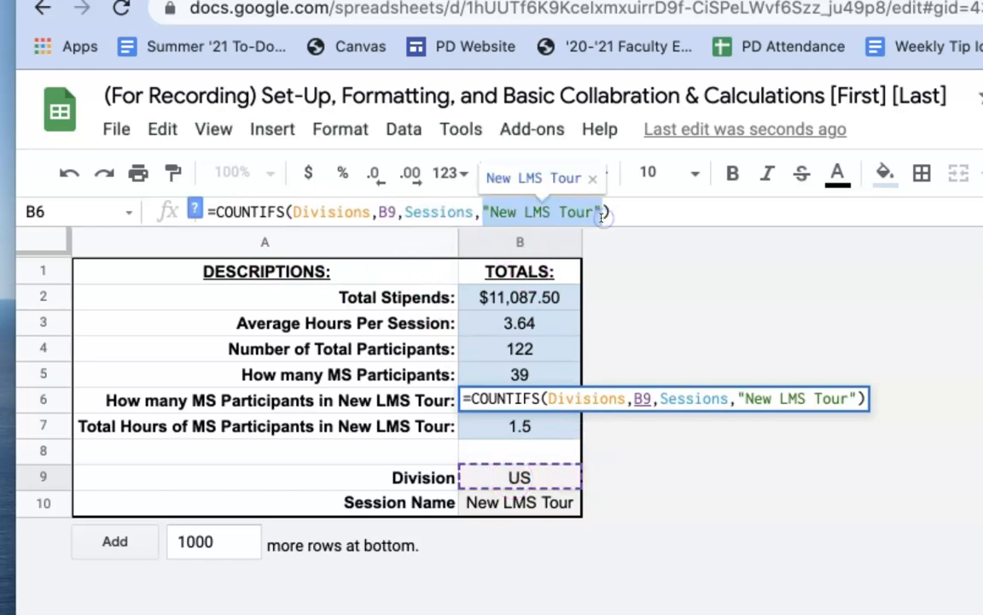
{"action": "key", "text": "BackSpace"}
{"action": "left_click", "coordinate": [547, 502]}
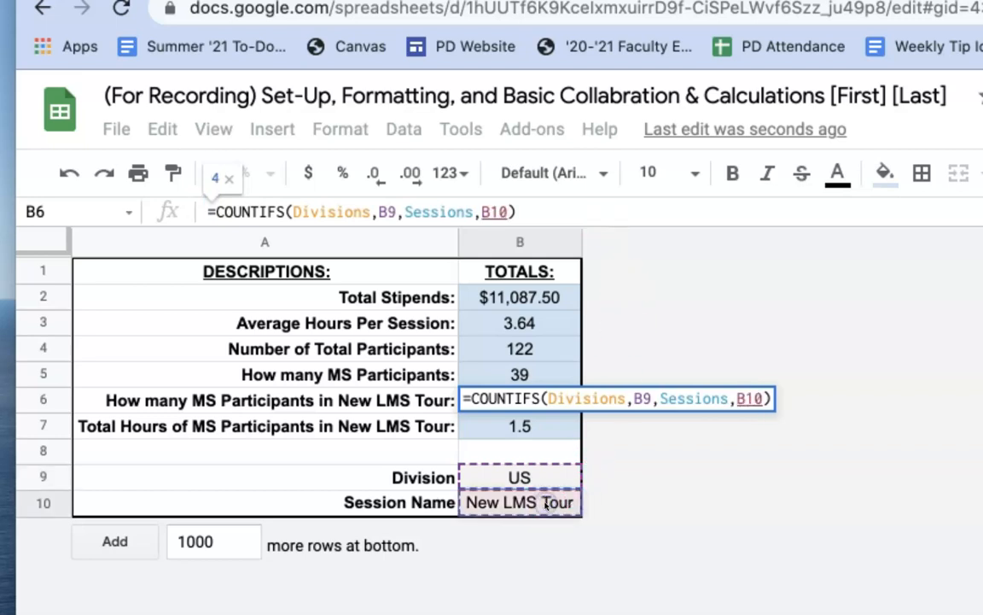
{"action": "key", "text": "Return"}
{"action": "key", "text": "Up"}
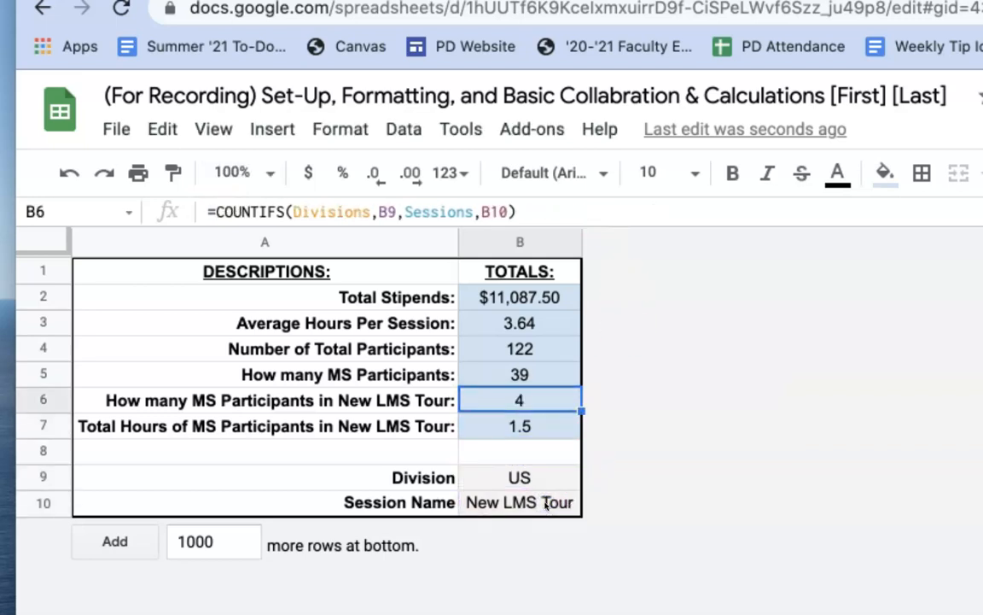
Step: Try the Division values LS and US in cell B9
{"action": "key", "text": "Down"}
{"action": "key", "text": "Down"}
{"action": "key", "text": "Down"}
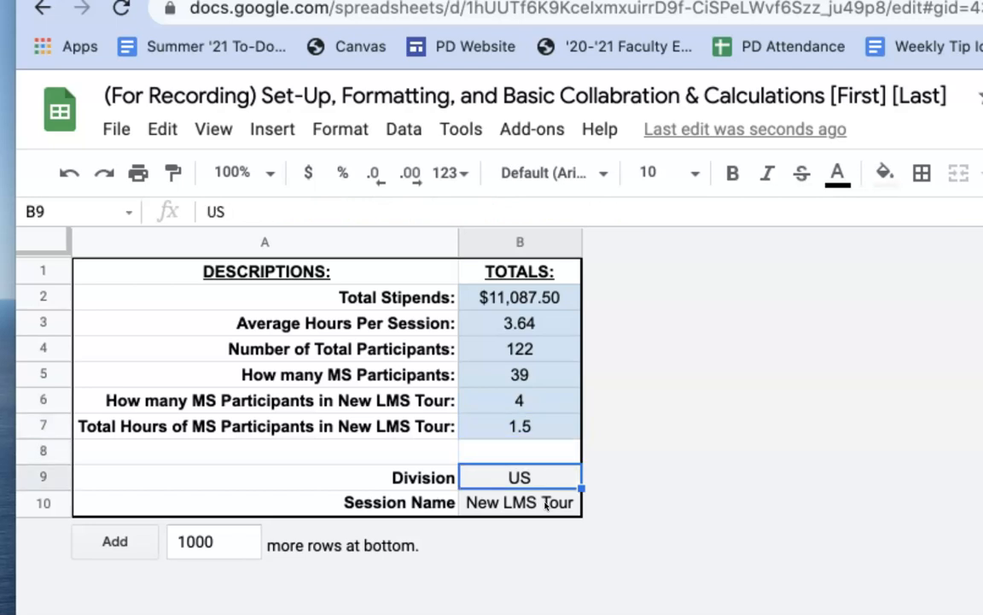
{"action": "type", "text": "LS"}
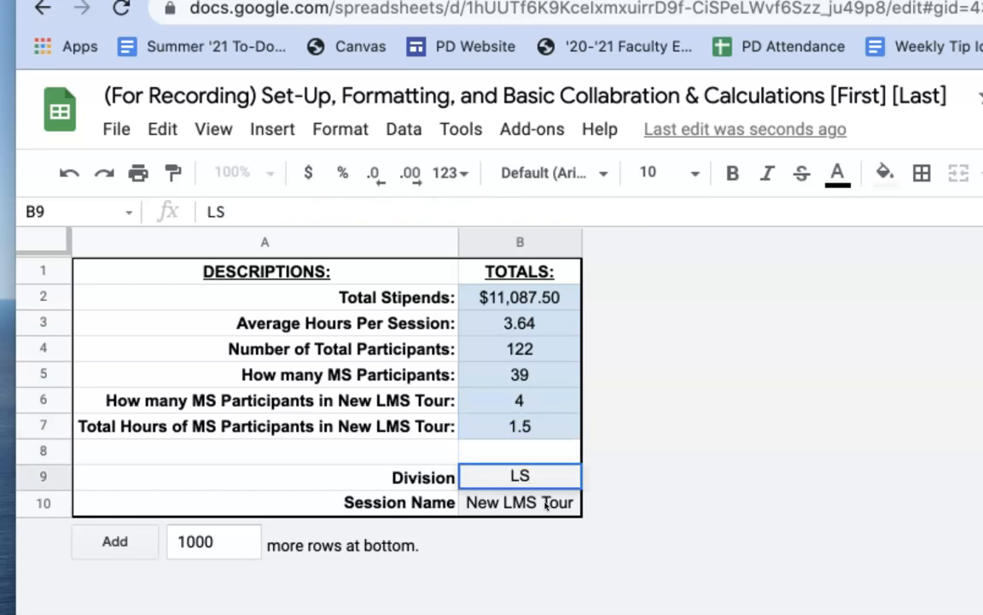
{"action": "key", "text": "Return"}
{"action": "key", "text": "Up"}
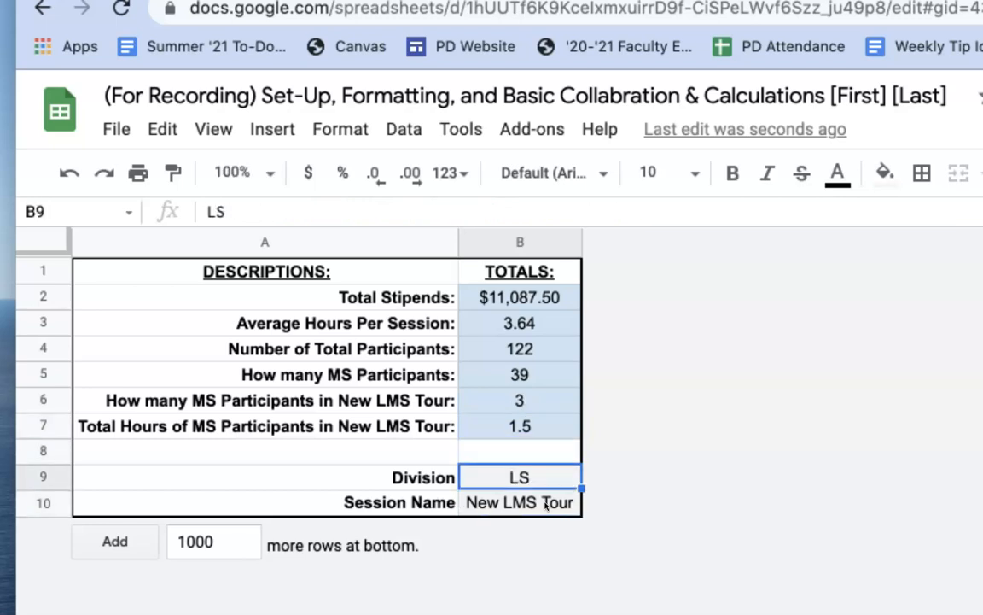
{"action": "type", "text": "US"}
{"action": "key", "text": "Return"}
{"action": "key", "text": "Up"}
Step: Set the Division in cell B9 to MS
{"action": "type", "text": "MS"}
{"action": "key", "text": "Return"}
{"action": "key", "text": "Up"}
Step: Replace the "MS" criterion in the B7 SUMIFS formula with a reference to the Division cell B9
{"action": "left_click", "coordinate": [515, 427]}
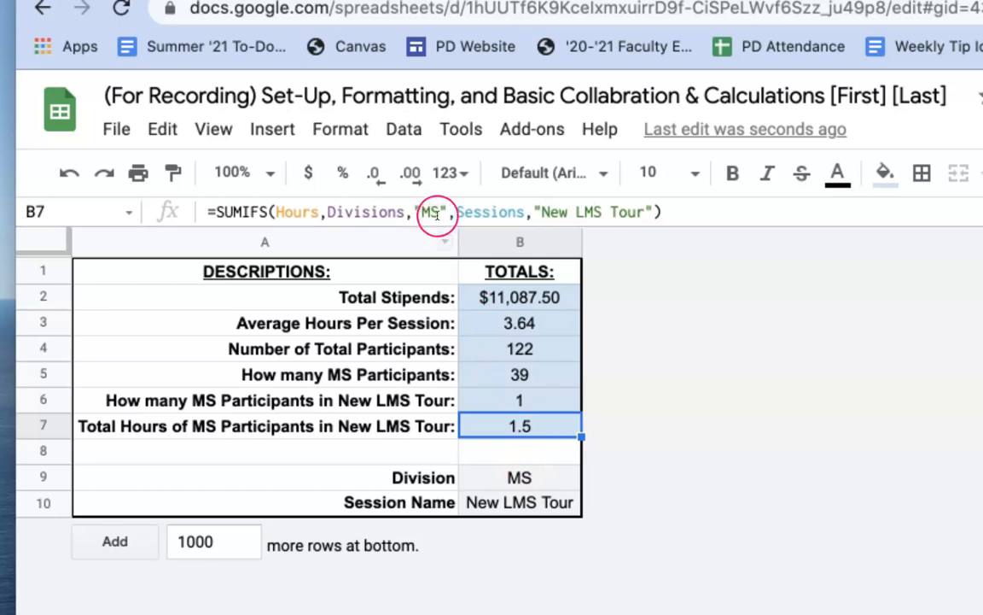
{"action": "left_click", "coordinate": [444, 213]}
{"action": "key", "text": "BackSpace"}
{"action": "key", "text": "BackSpace"}
{"action": "key", "text": "BackSpace"}
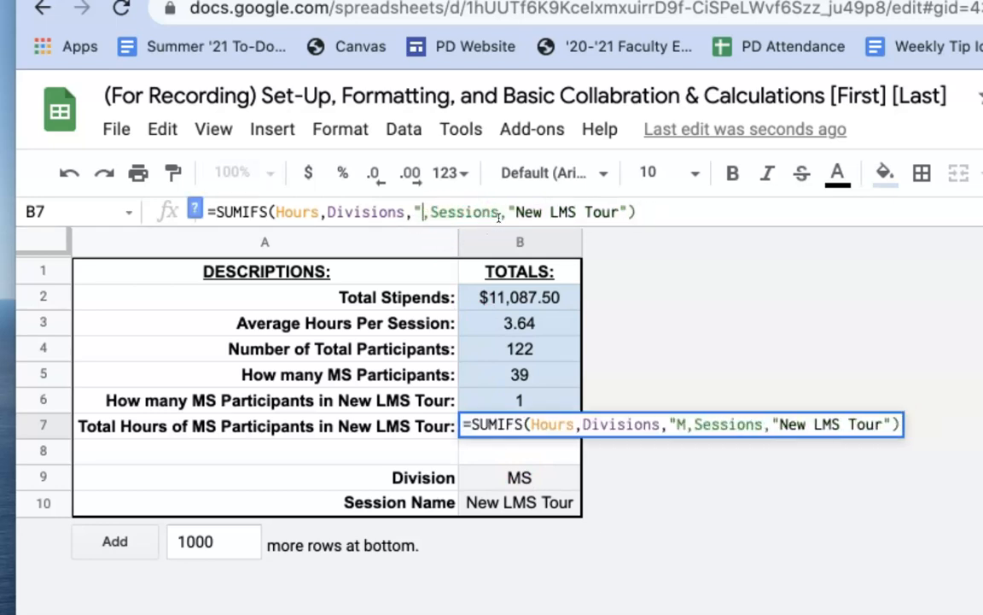
{"action": "left_click", "coordinate": [538, 479]}
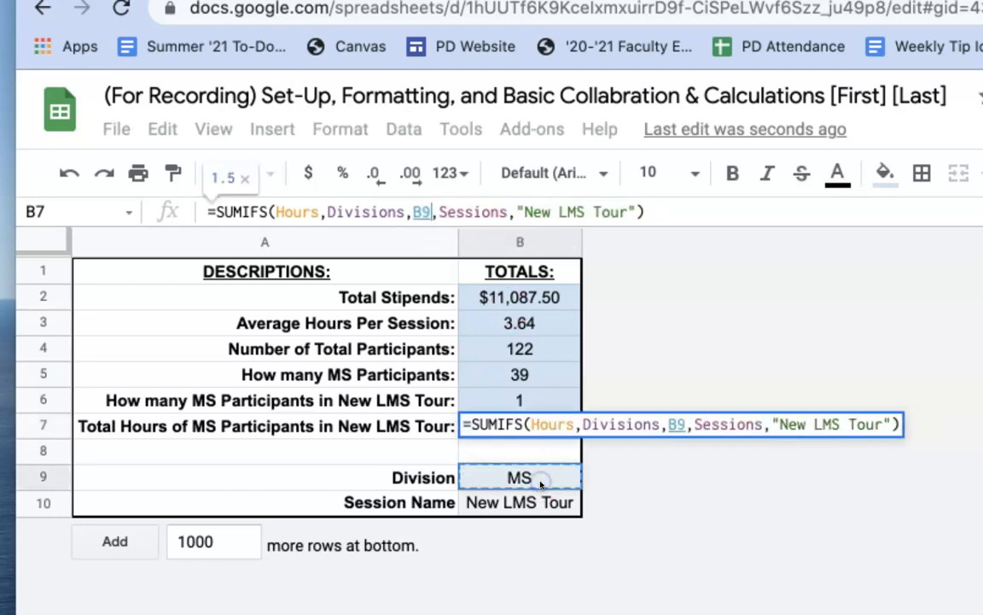
{"action": "key", "text": "Return"}
{"action": "key", "text": "Up"}
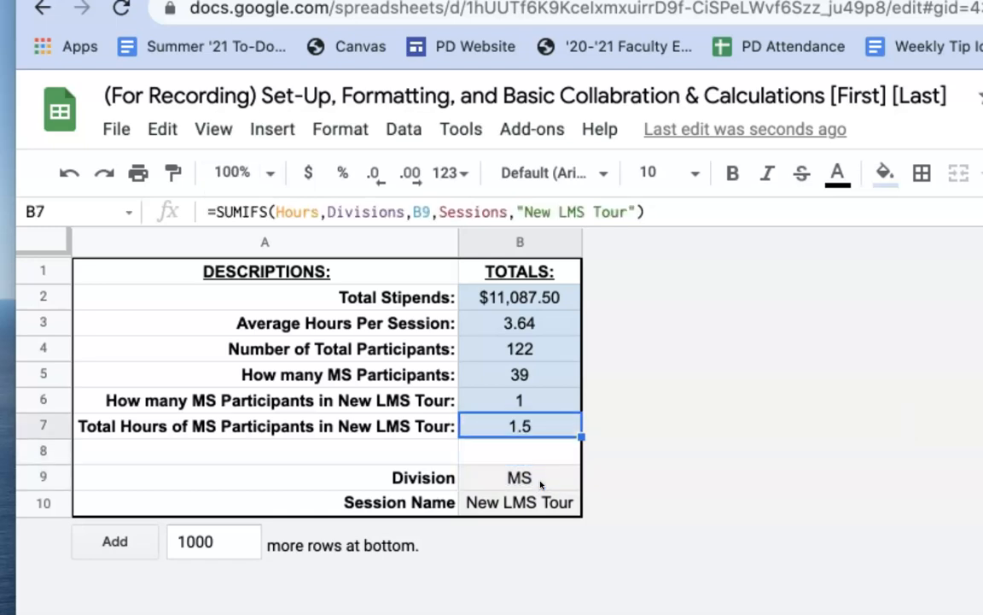
Step: Replace the "New LMS Tour" criterion in the B7 SUMIFS formula with a reference to the Session Name cell B10
{"action": "left_click_drag", "start_coordinate": [636, 214], "coordinate": [518, 215]}
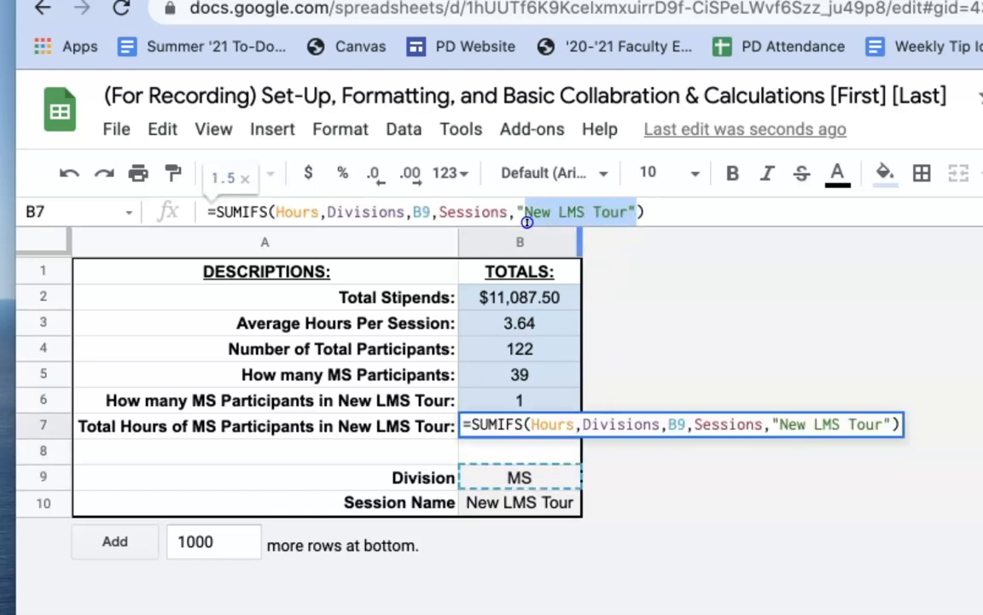
{"action": "key", "text": "BackSpace"}
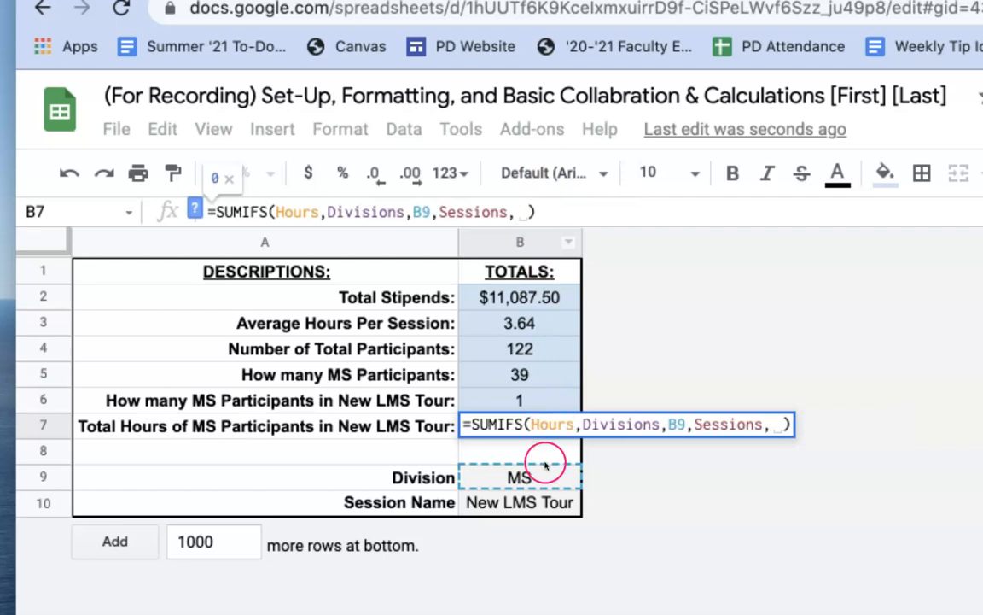
{"action": "left_click", "coordinate": [539, 502]}
{"action": "key", "text": "Return"}
{"action": "key", "text": "Up"}
Step: Review the formulas in the TOTALS column together with the Division and Session Name criteria cells
{"action": "key", "text": "Down"}
{"action": "key", "text": "Down"}
{"action": "key", "text": "Down"}
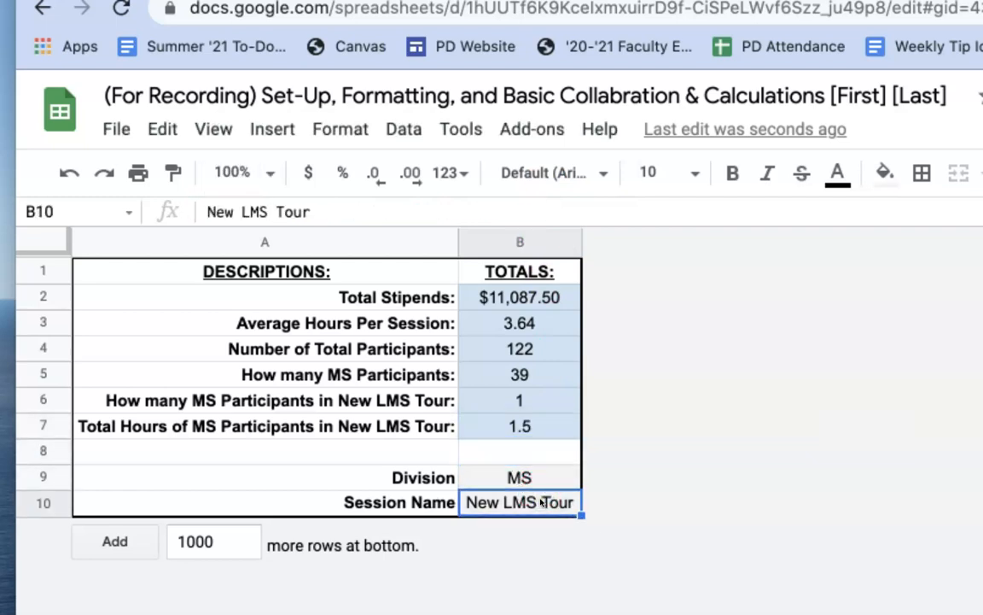
{"action": "key", "text": "Up"}
{"action": "key", "text": "Up"}
{"action": "key", "text": "Up"}
{"action": "key", "text": "Up"}
{"action": "key", "text": "Up"}
{"action": "key", "text": "Up"}
{"action": "key", "text": "Up"}
{"action": "key", "text": "Up"}
{"action": "key", "text": "Up"}
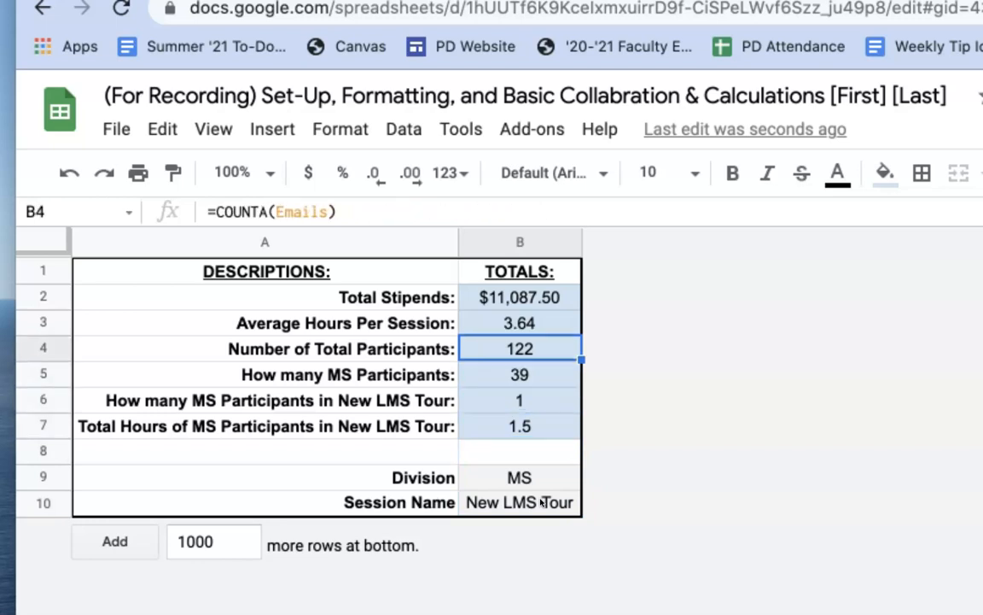
{"action": "key", "text": "Down"}
{"action": "key", "text": "Down"}
{"action": "key", "text": "Down"}
{"action": "key", "text": "Down"}
{"action": "key", "text": "Down"}
{"action": "key", "text": "Down"}
{"action": "key", "text": "Down"}
{"action": "key", "text": "Down"}
{"action": "key", "text": "Down"}
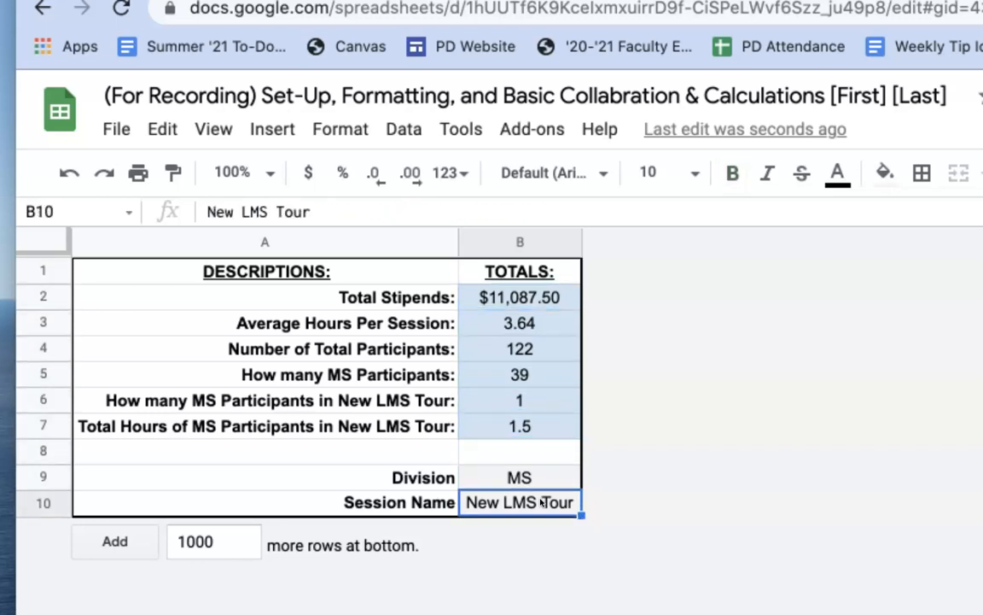
{"action": "key", "text": "Up"}
{"action": "key", "text": "Down"}
{"action": "key", "text": "Up"}
{"action": "key", "text": "Up"}
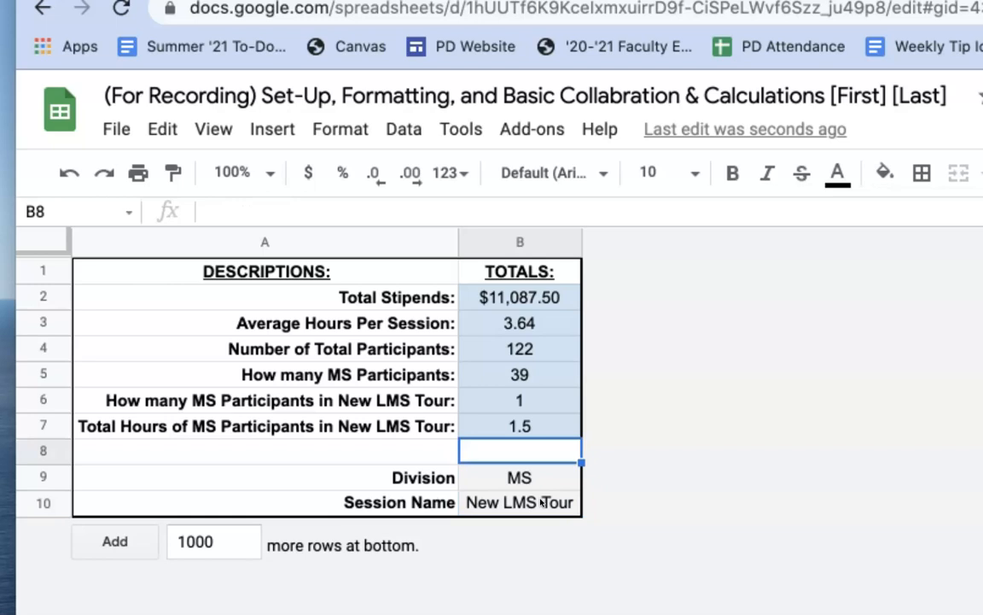
{"action": "key", "text": "Up"}
{"action": "key", "text": "Up"}
{"action": "key", "text": "Up"}
{"action": "key", "text": "Up"}
{"action": "key", "text": "Up"}
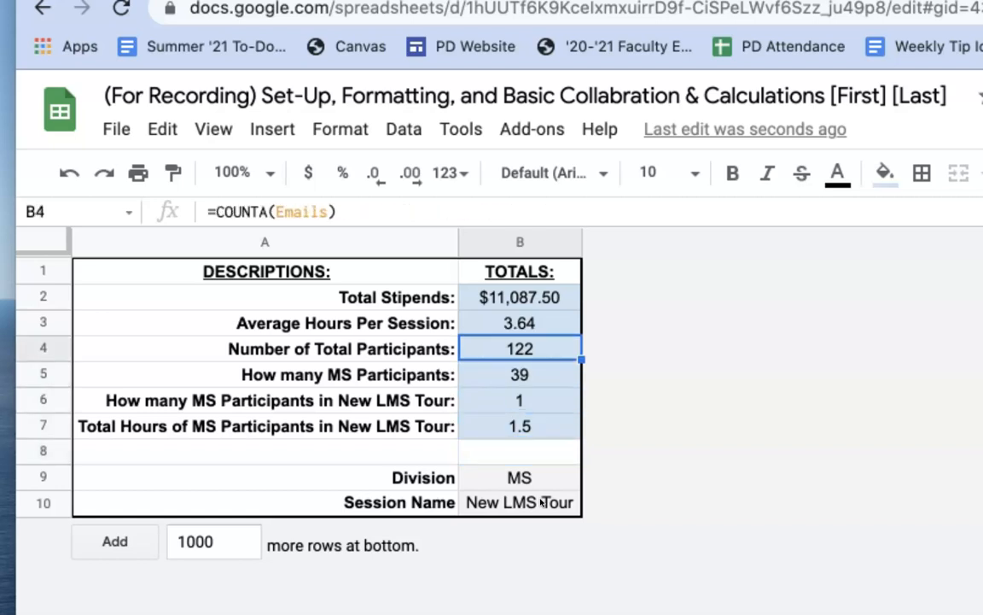
{"action": "key", "text": "Down"}
{"action": "key", "text": "Down"}
{"action": "key", "text": "Down"}
{"action": "key", "text": "Down"}
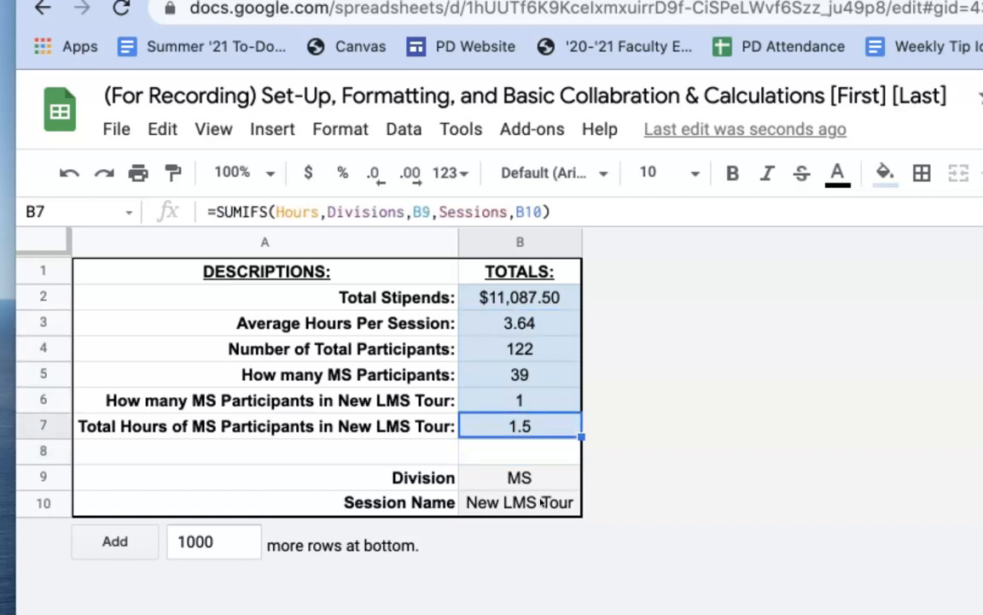